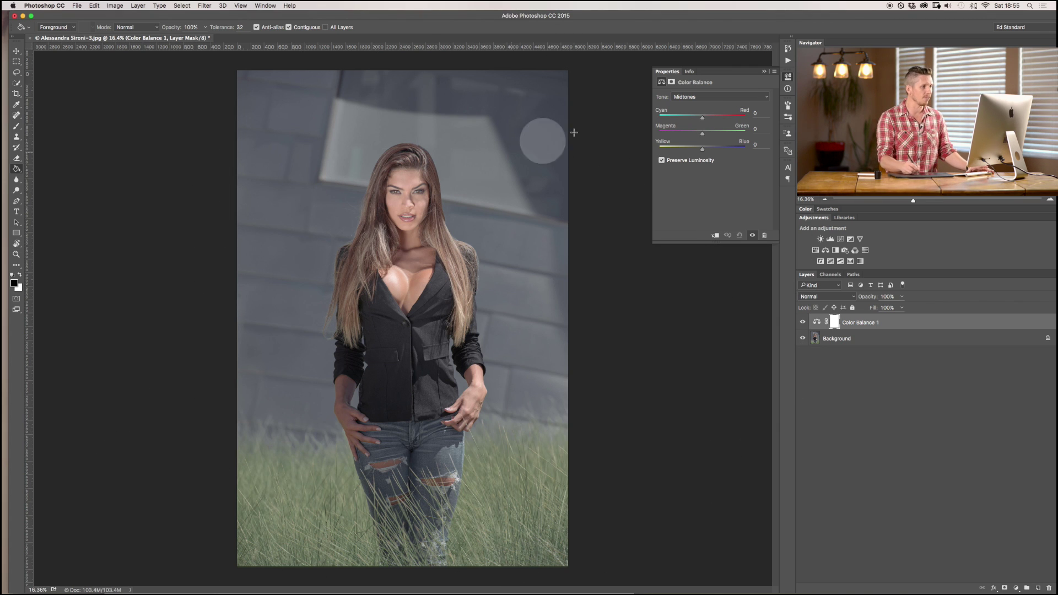
Select the Color Balance 1 adjustment thumbnail rather than its layer mask
left_click(902, 324)
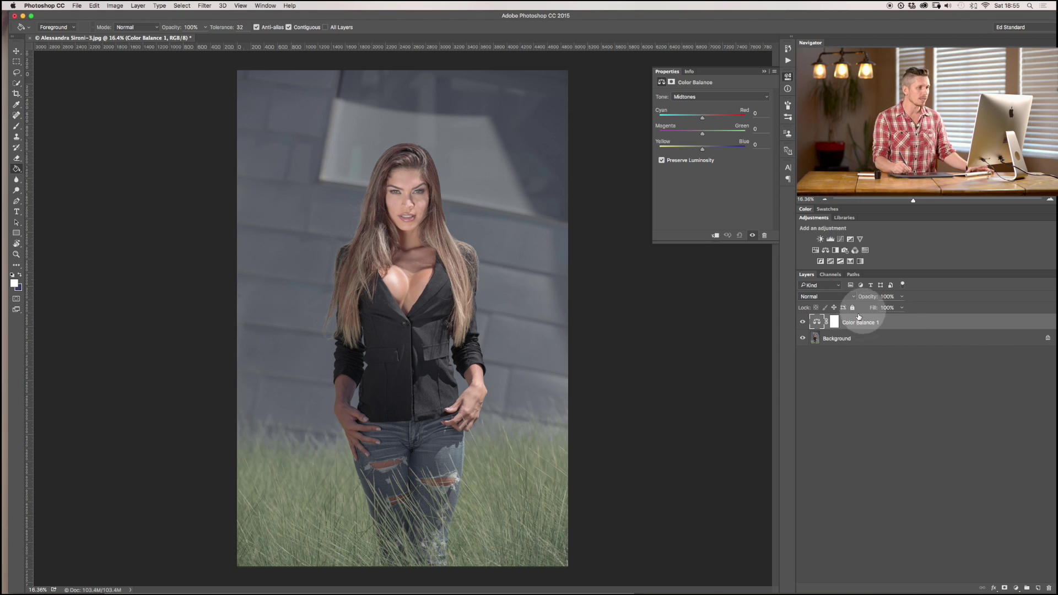
Replace Color Balance 1 with a Hue/Saturation layer and browse the Window panel list
key("Delete")
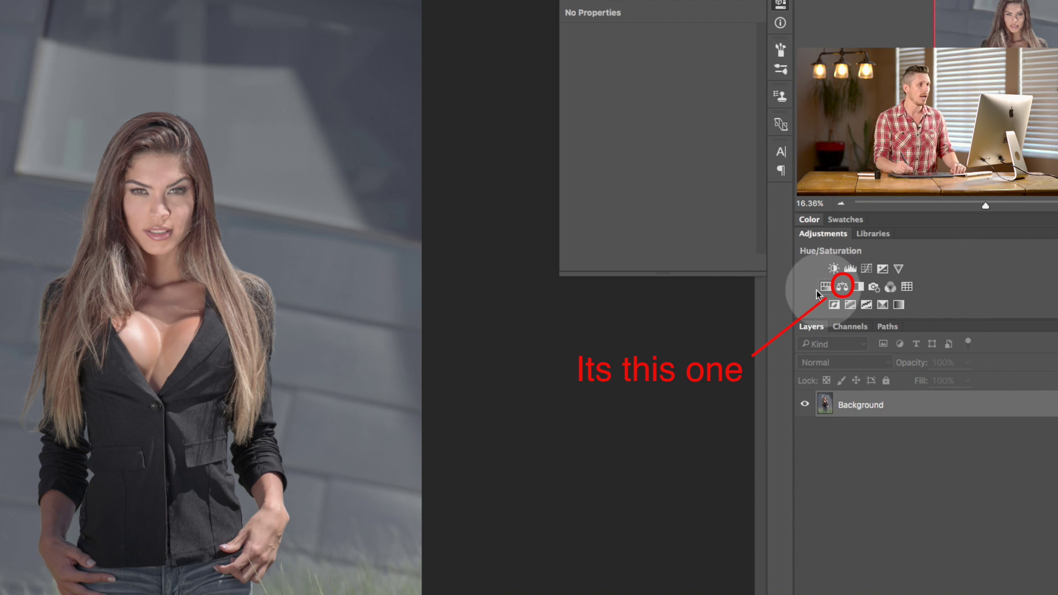
left_click(824, 287)
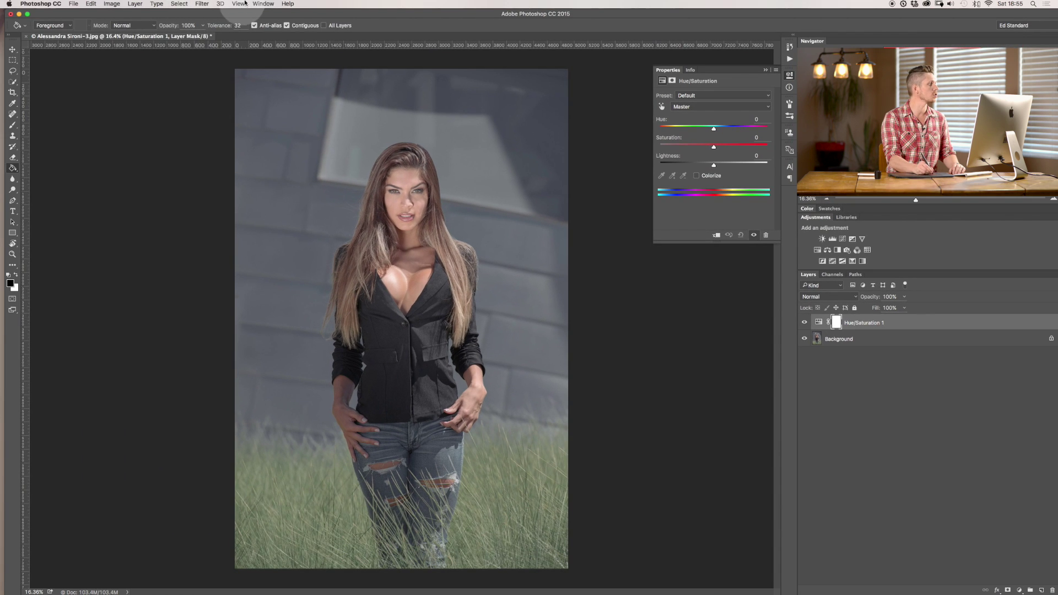
left_click(263, 4)
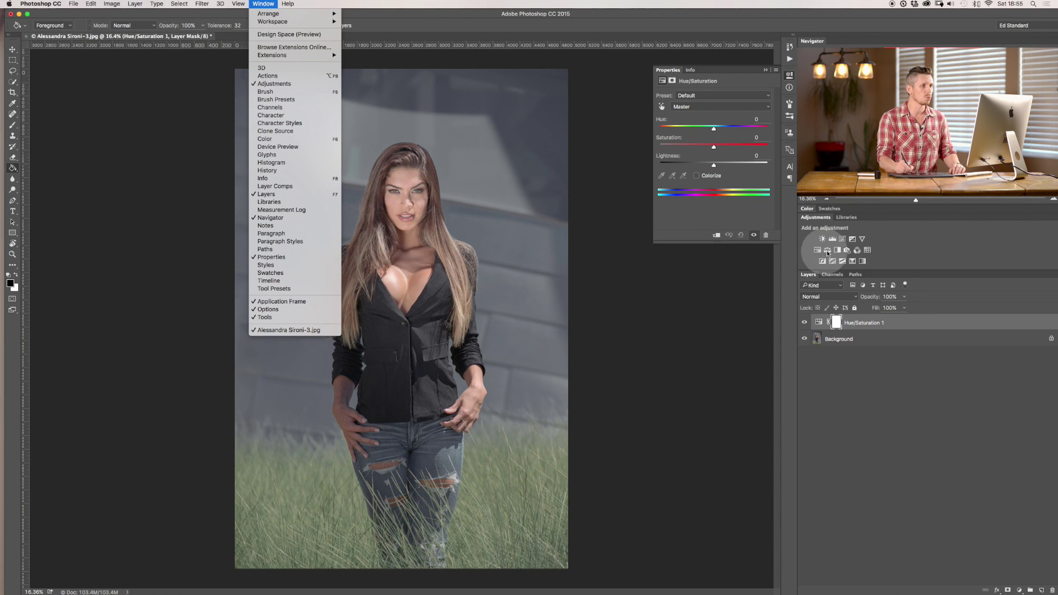
left_click(866, 390)
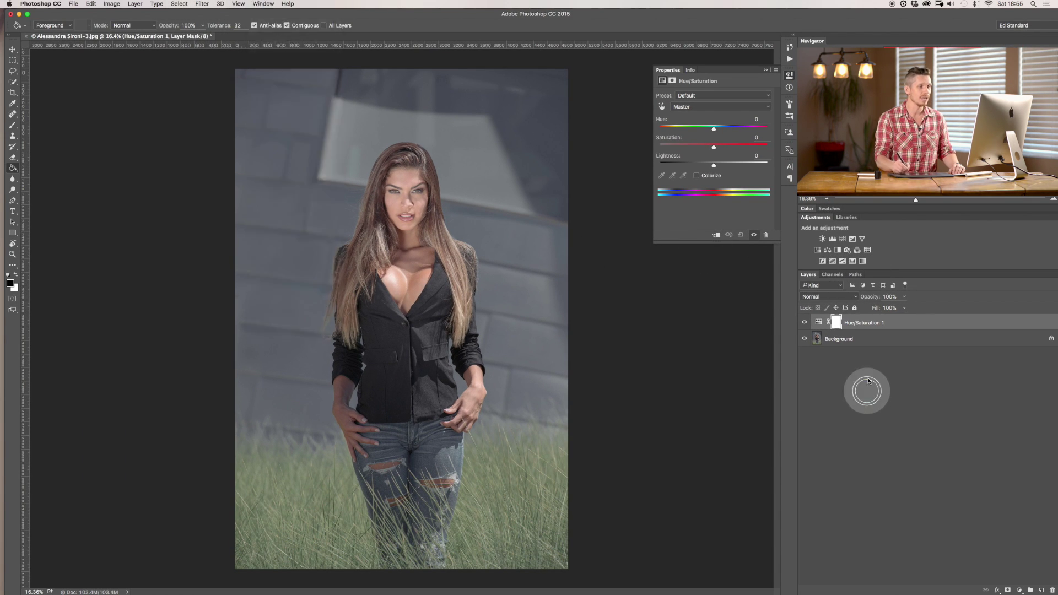
left_click(1020, 589)
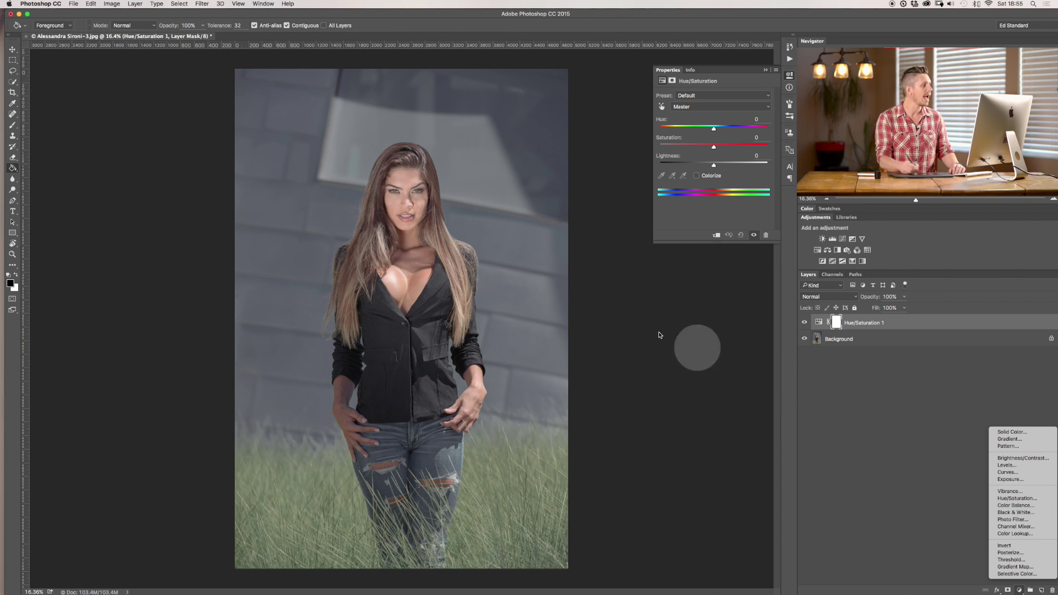
Browse the Image and Layer menus, keep Master range, then delete Hue/Saturation 1
left_click(110, 4)
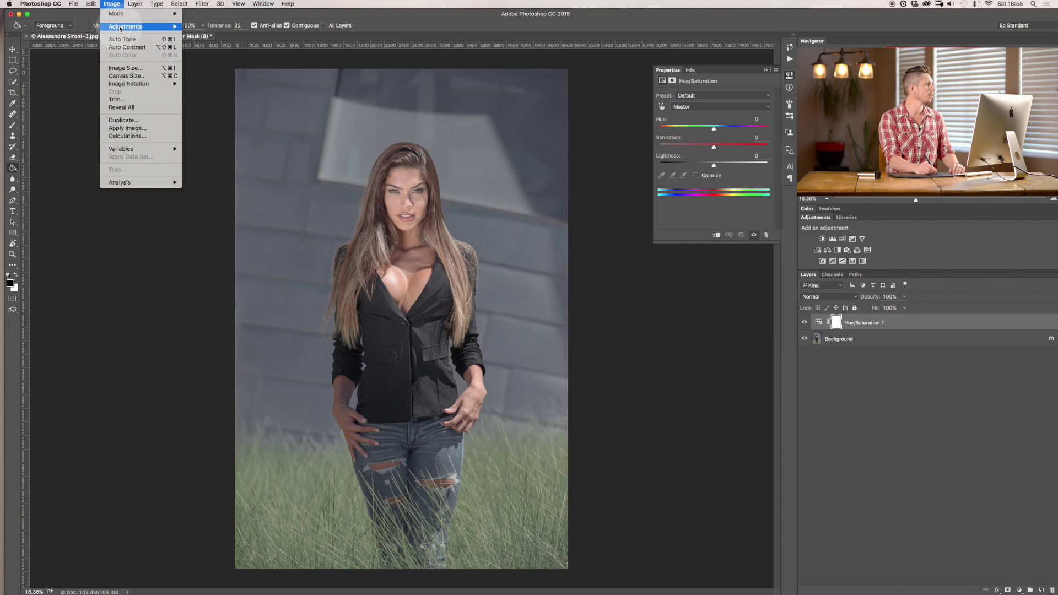
mouse_move(120, 28)
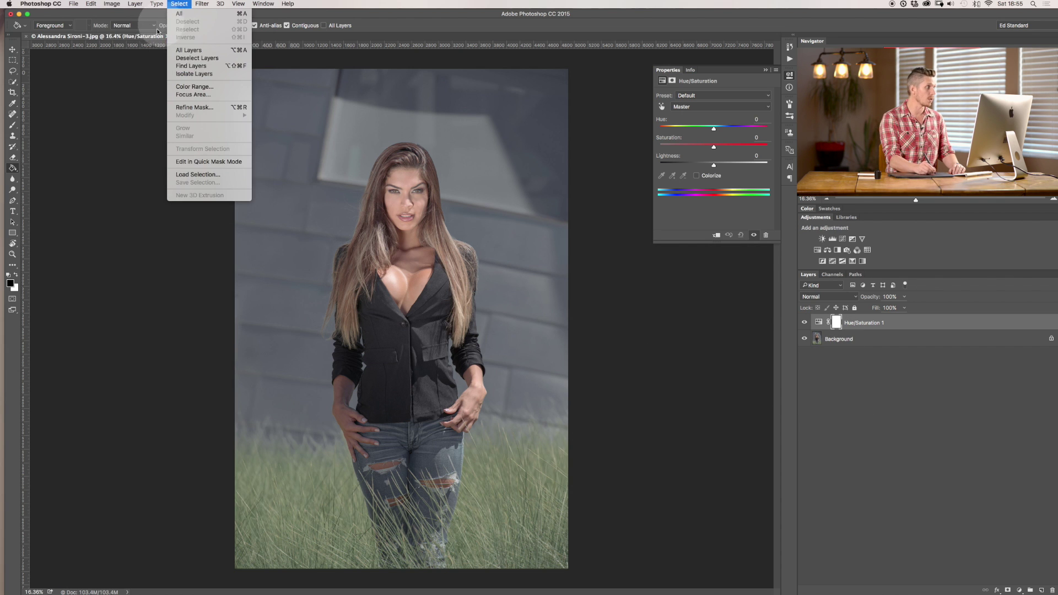
mouse_move(135, 4)
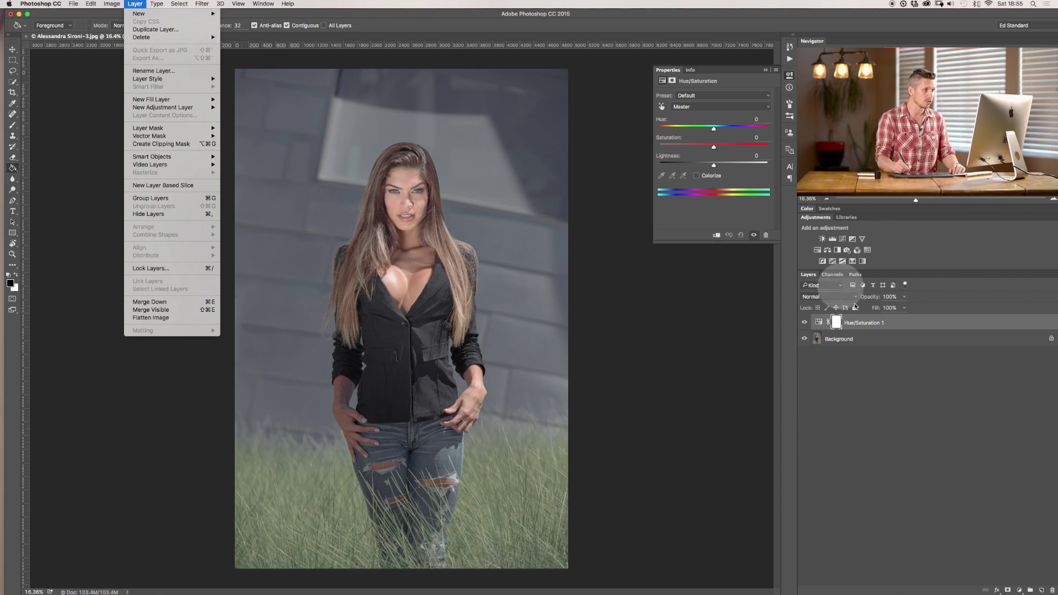
left_click(903, 417)
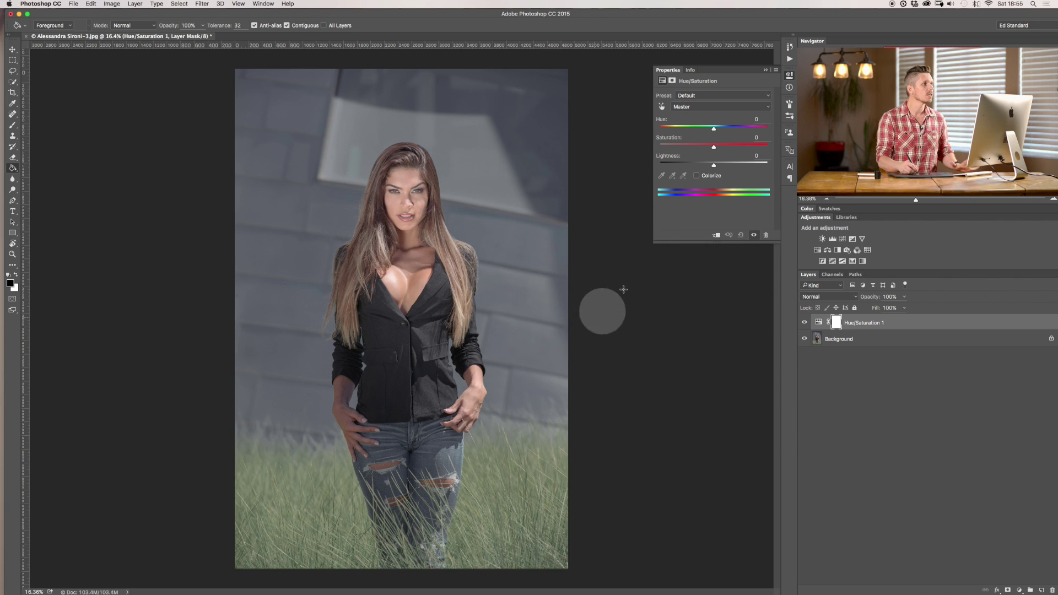
left_click(692, 107)
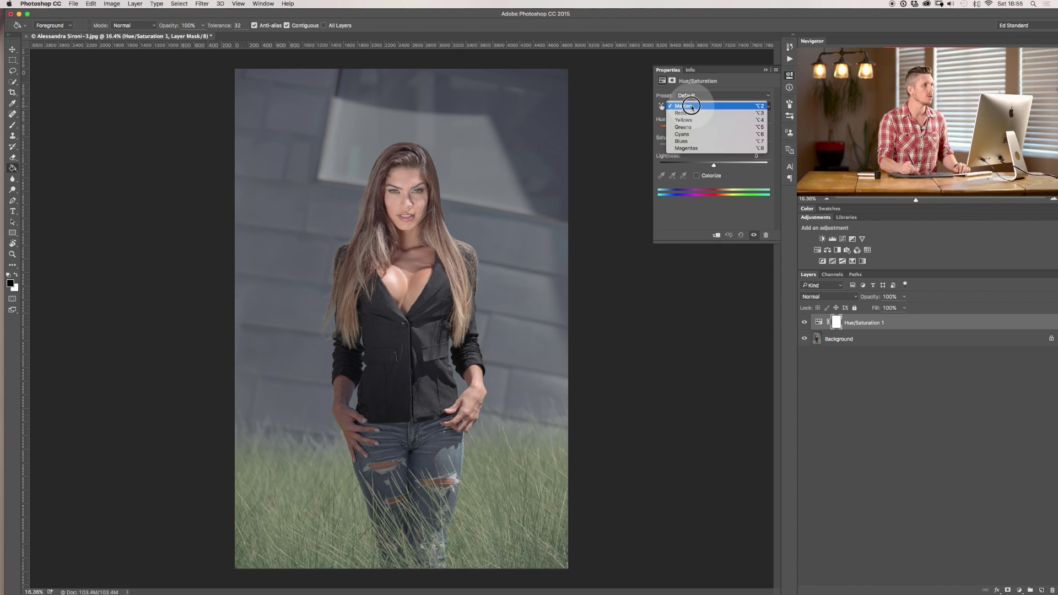
left_click(693, 106)
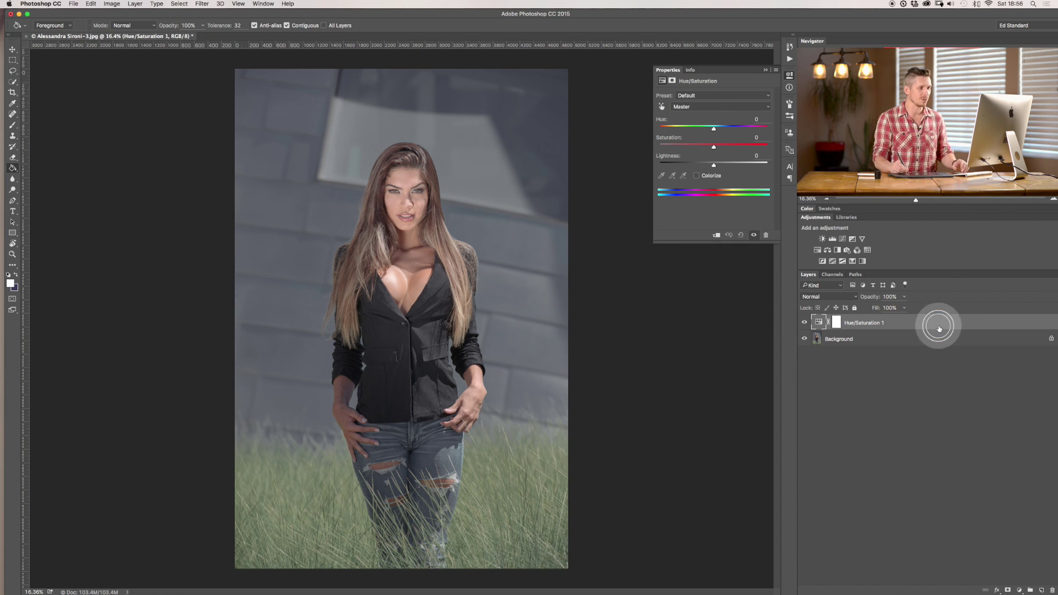
key("BackSpace")
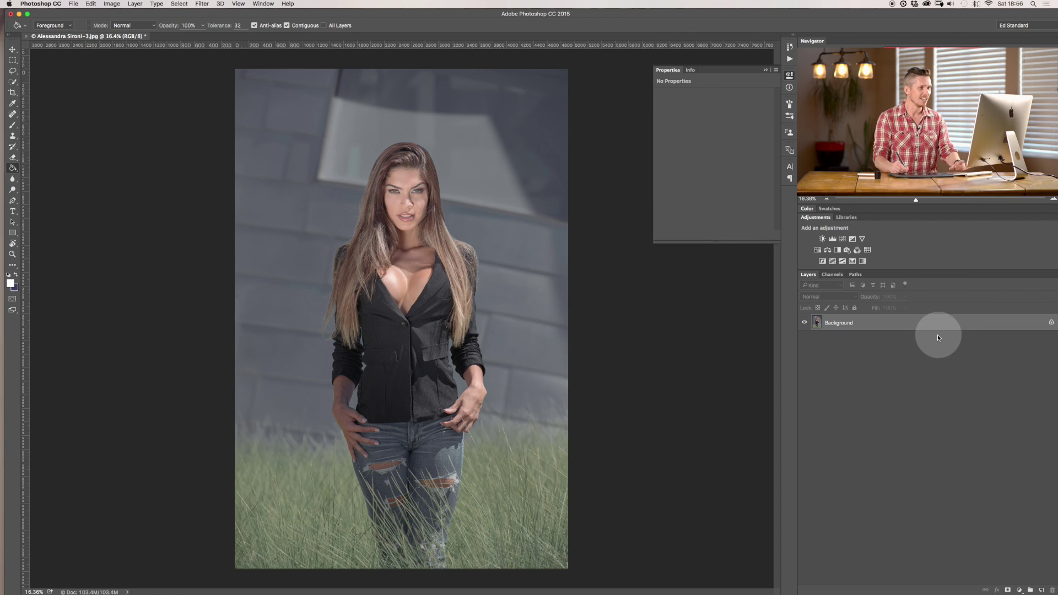
Add a new Color Balance 1 layer and keep its Tone on Midtones
left_click(828, 252)
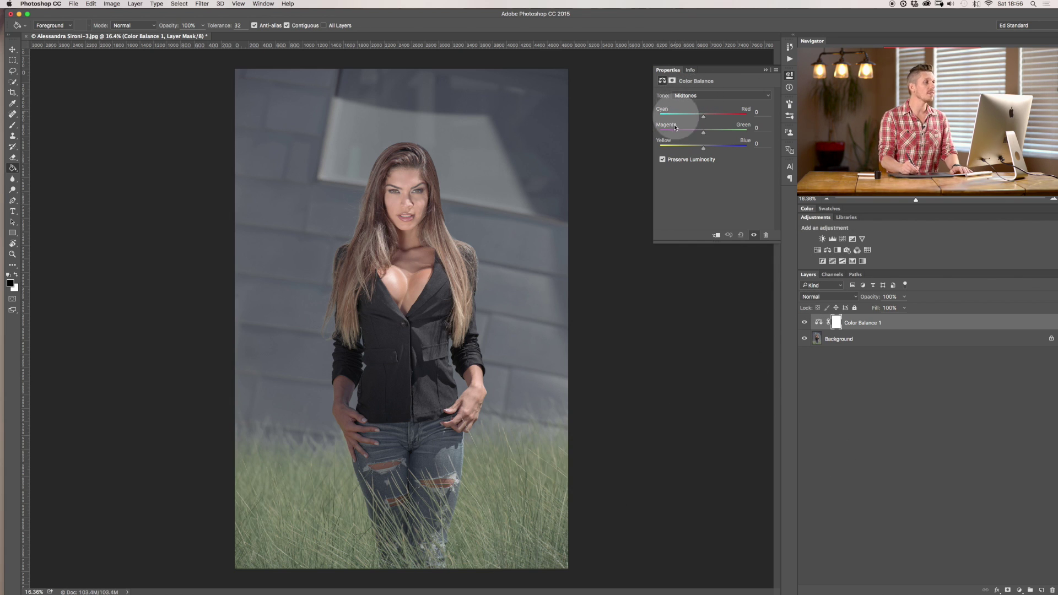
left_click(694, 96)
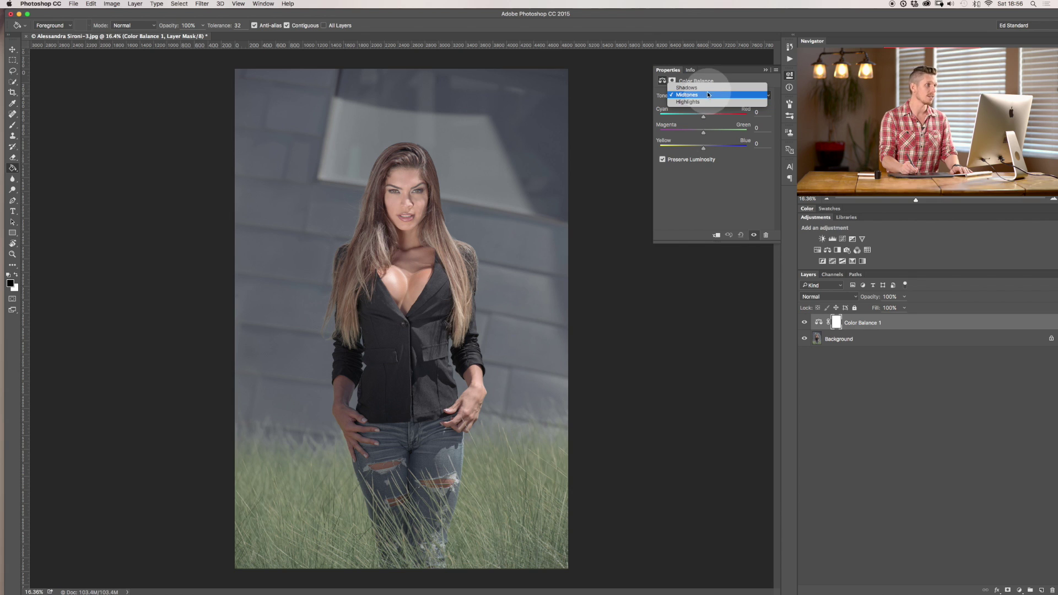
left_click(695, 194)
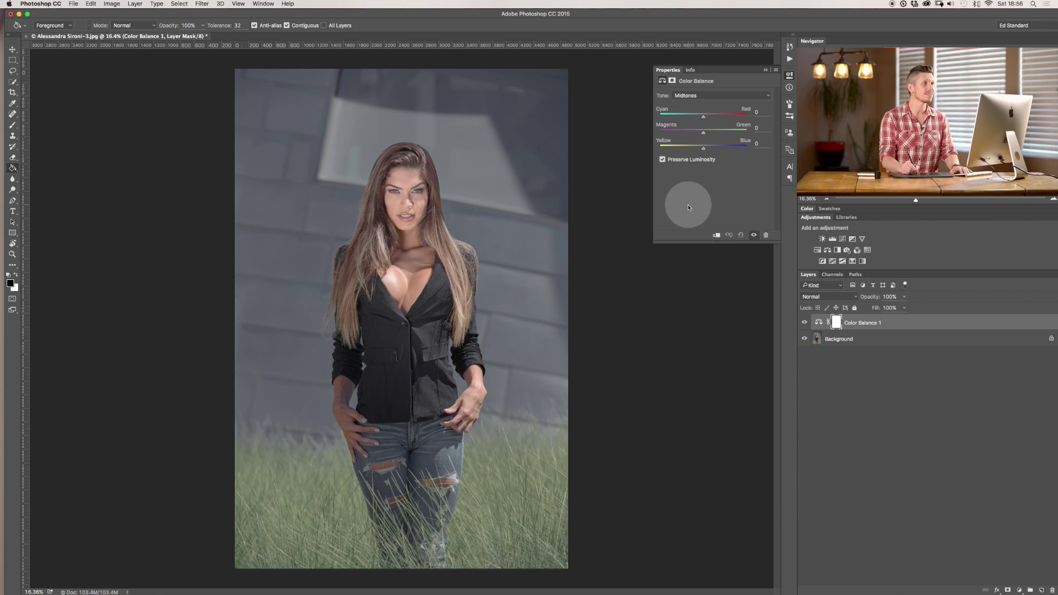
left_click(263, 4)
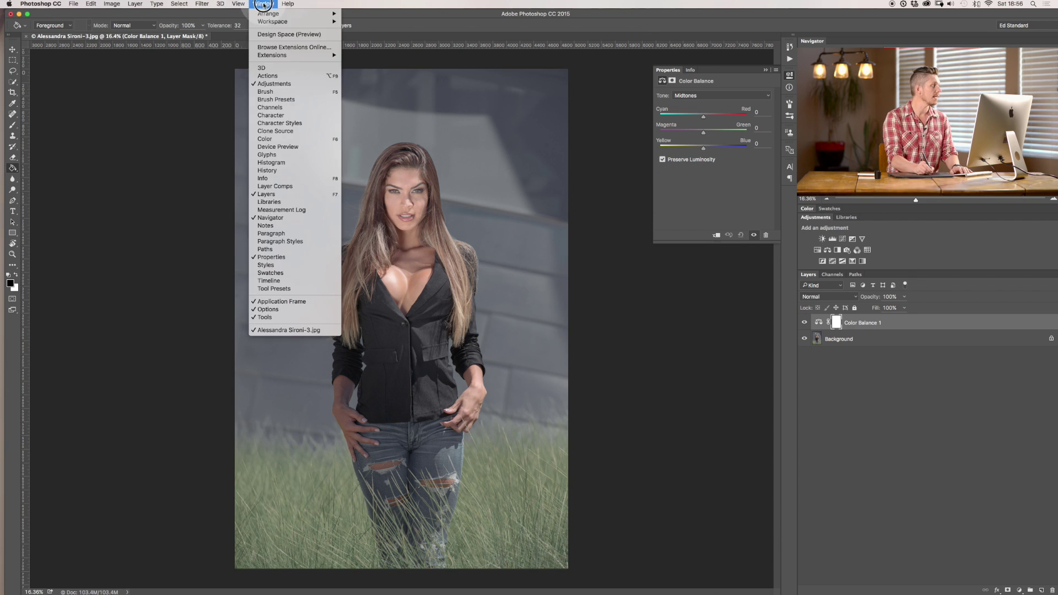
Show the Histogram panel refreshed with uncached data, and switch Color Balance Tone to Shadows
left_click(289, 164)
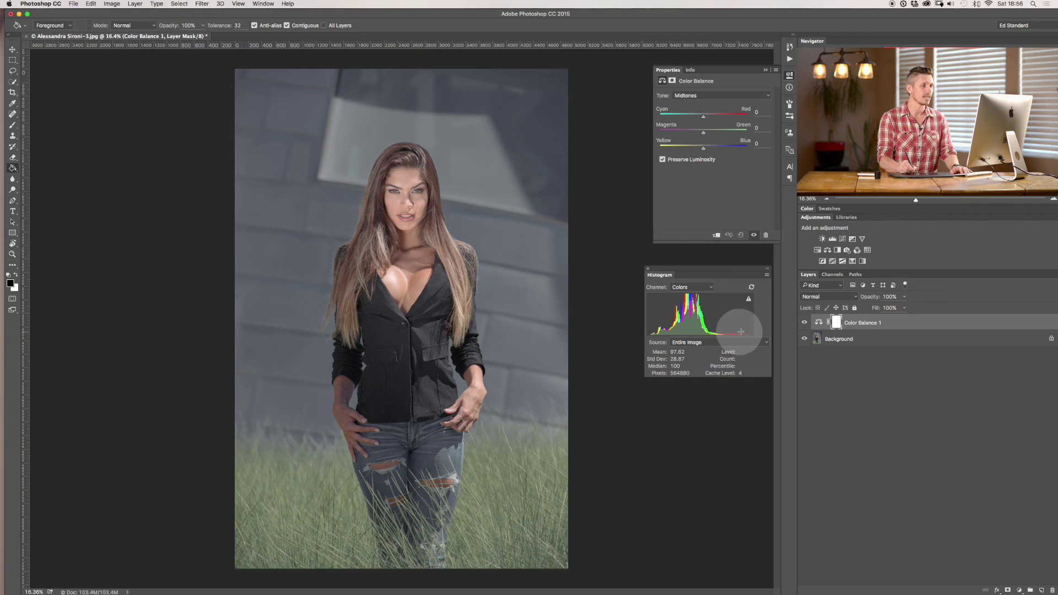
left_click(748, 300)
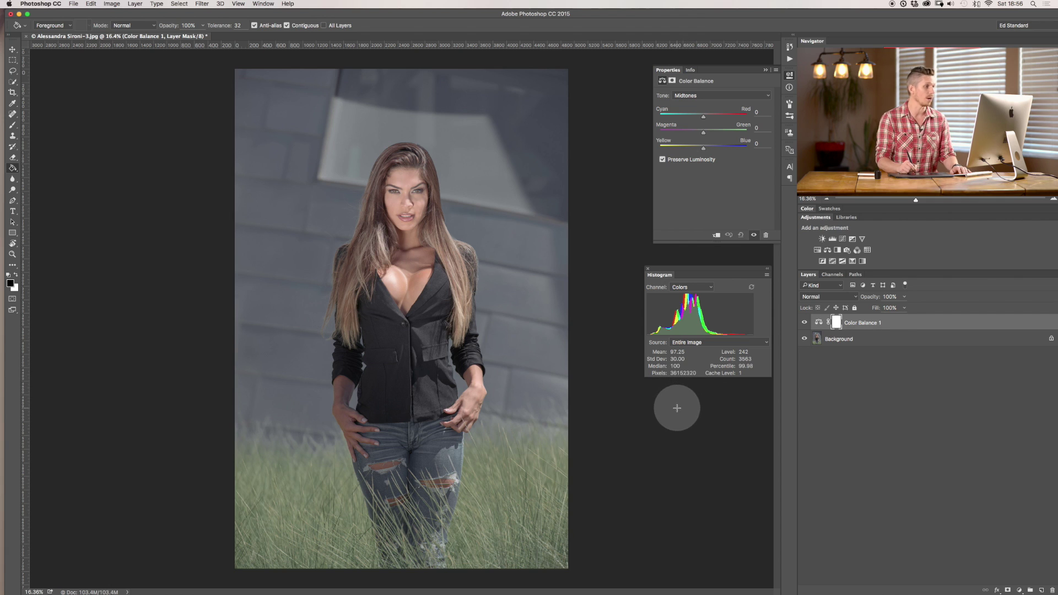
left_click(688, 95)
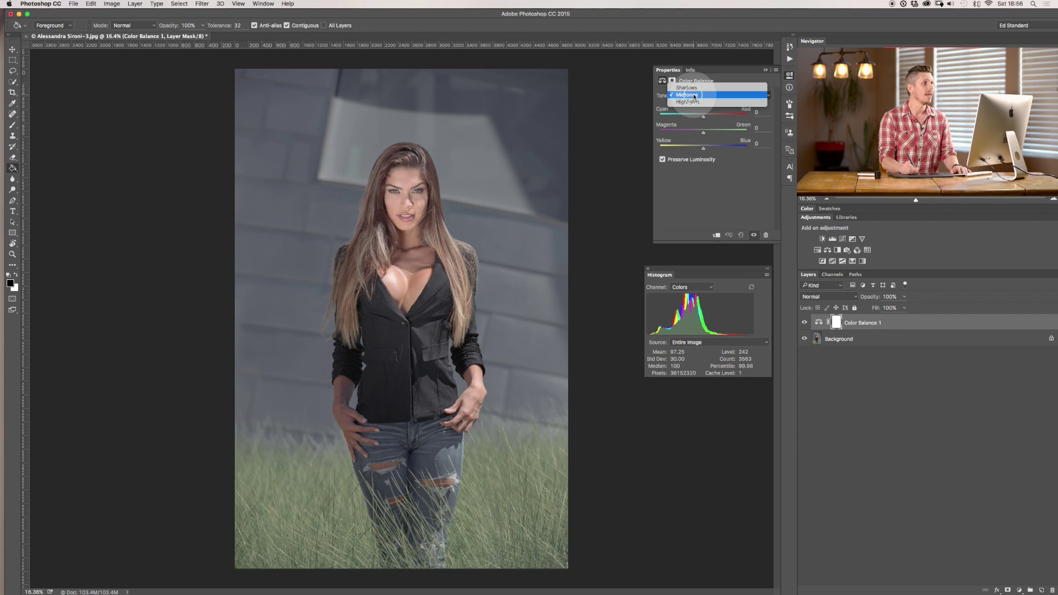
left_click(695, 90)
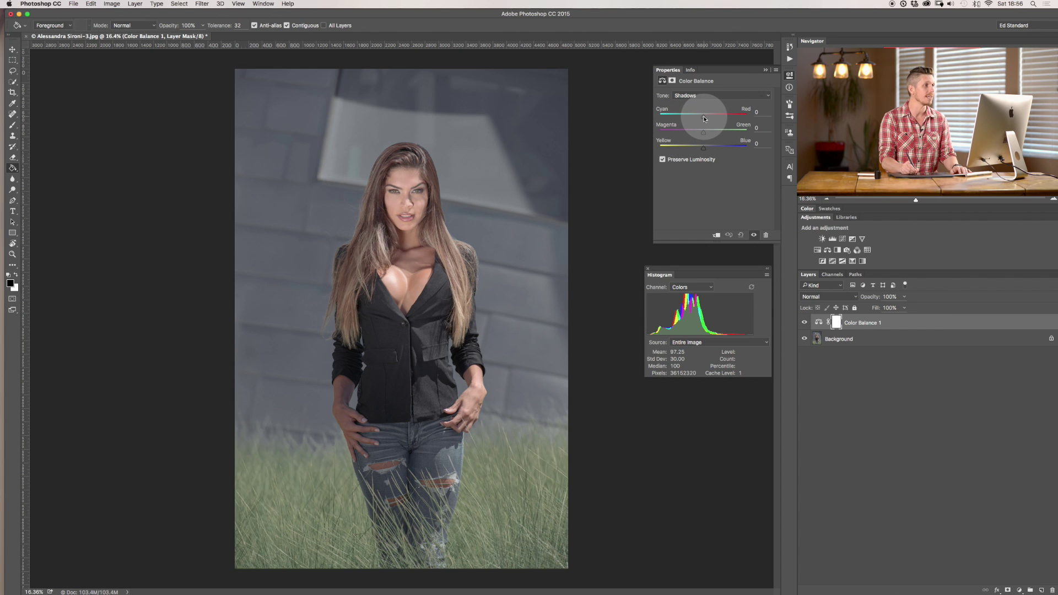
Tint the shadows to Cyan/Red +27 and Yellow/Blue +36
left_click_drag(702, 118, 711, 118)
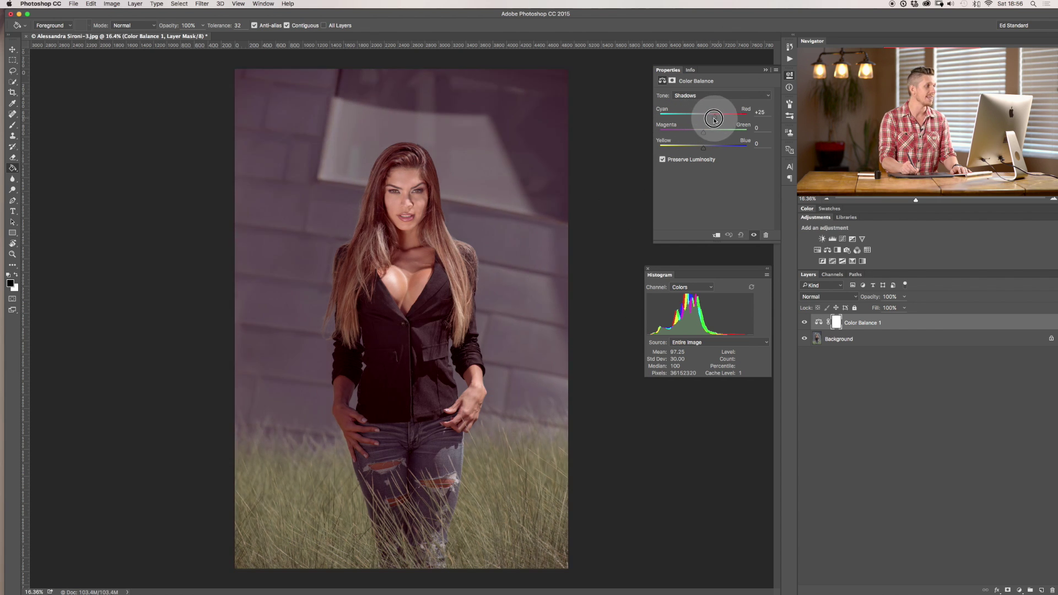
left_click_drag(716, 119, 717, 118)
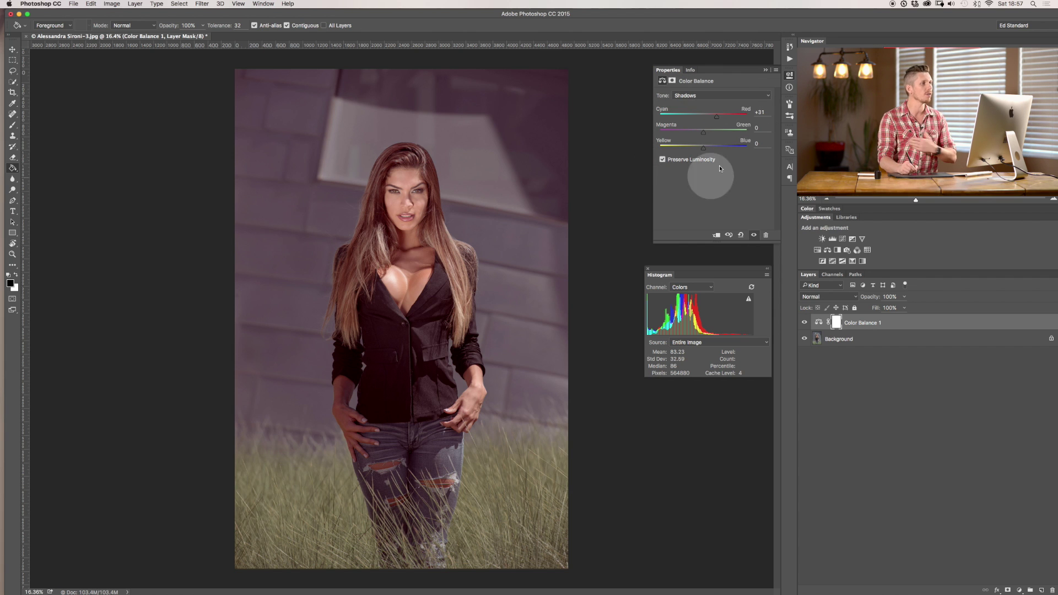
mouse_move(717, 118)
left_mouse_down()
mouse_move(687, 110)
mouse_move(714, 117)
left_mouse_up()
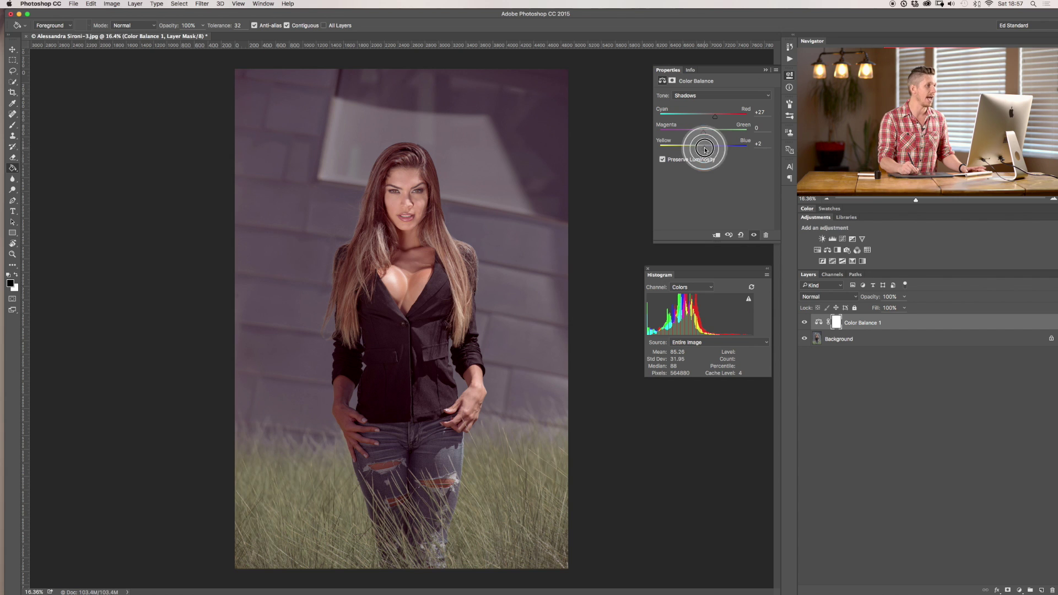
left_click_drag(719, 147, 718, 147)
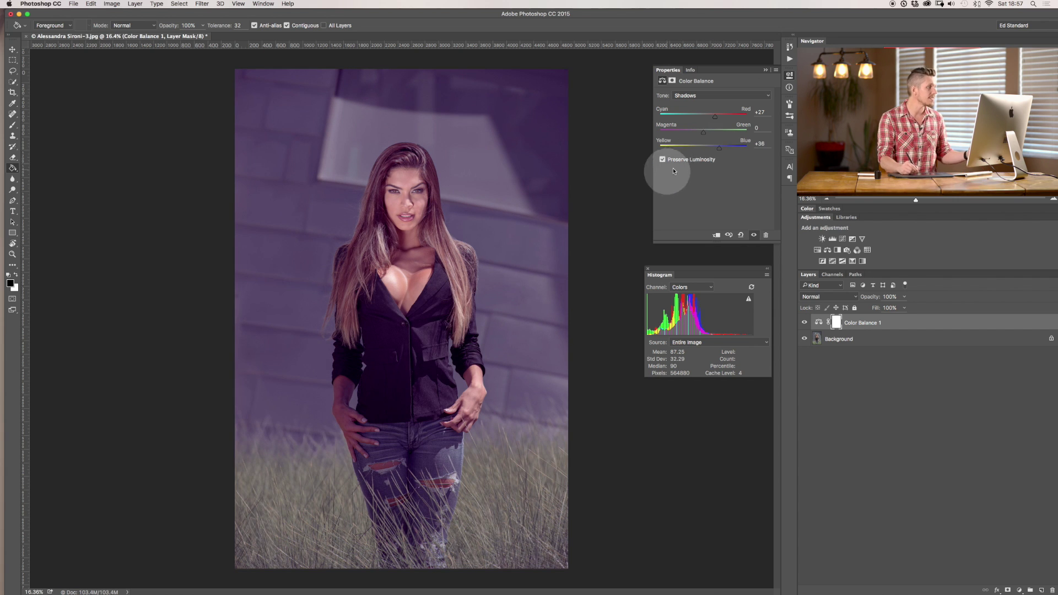
Set Midtones Yellow/Blue to -17, then Highlights Magenta/Green 0 and Yellow/Blue -22
left_click(713, 97)
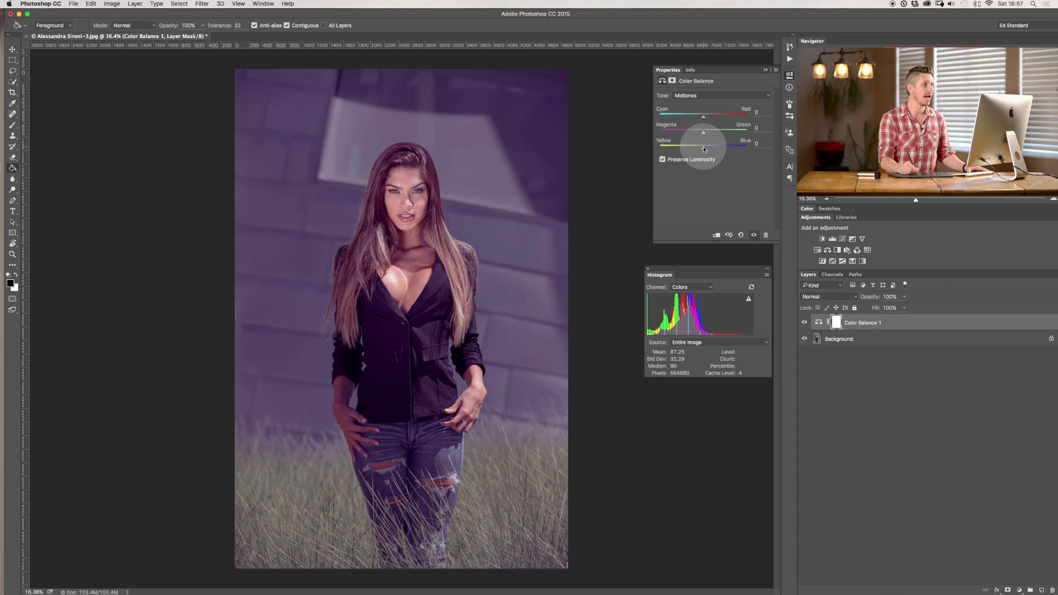
left_click_drag(701, 149, 695, 148)
left_click(707, 96)
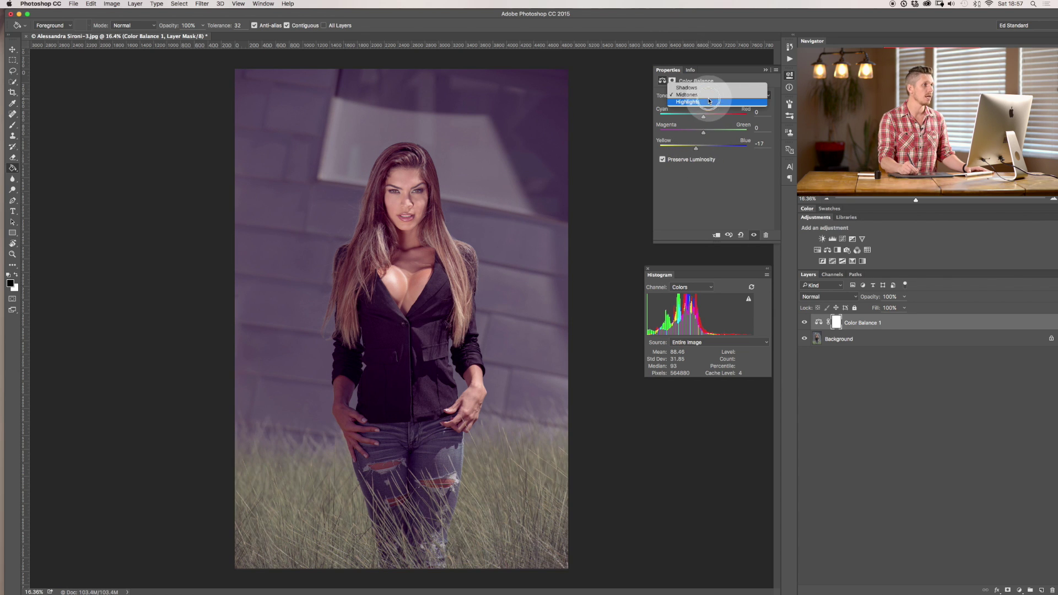
left_click(707, 102)
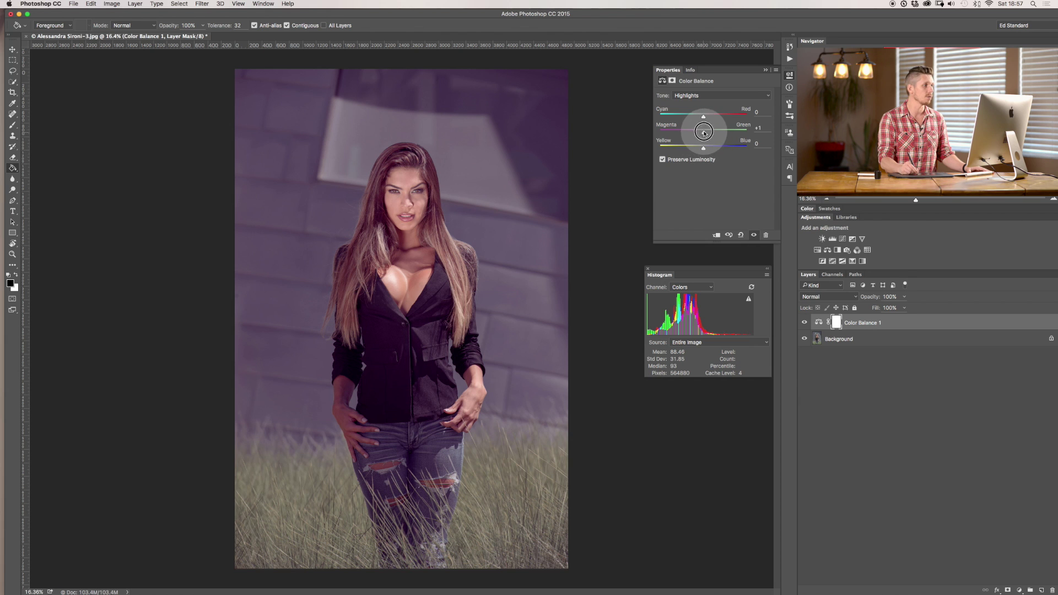
left_click_drag(716, 128, 694, 149)
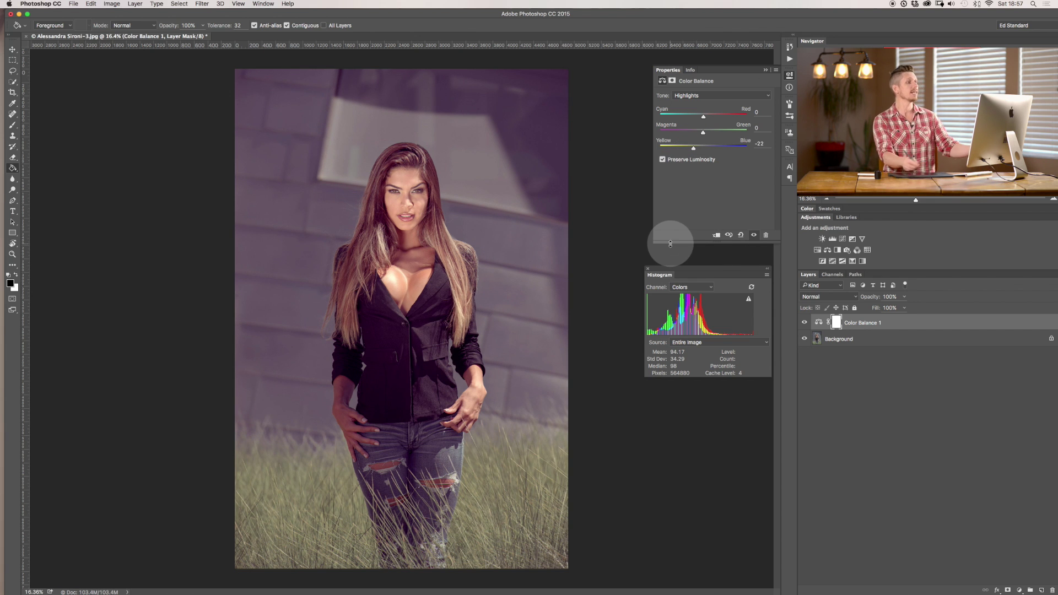
Toggle Color Balance 1 off and on to compare, then ease Highlights Yellow/Blue to -14
left_click(805, 324)
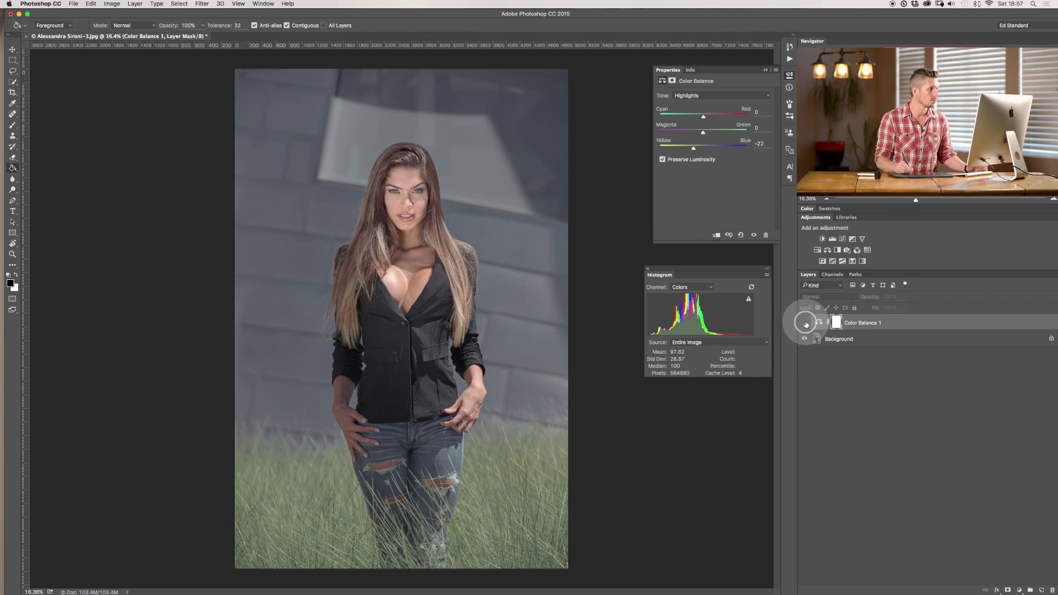
left_click(805, 323)
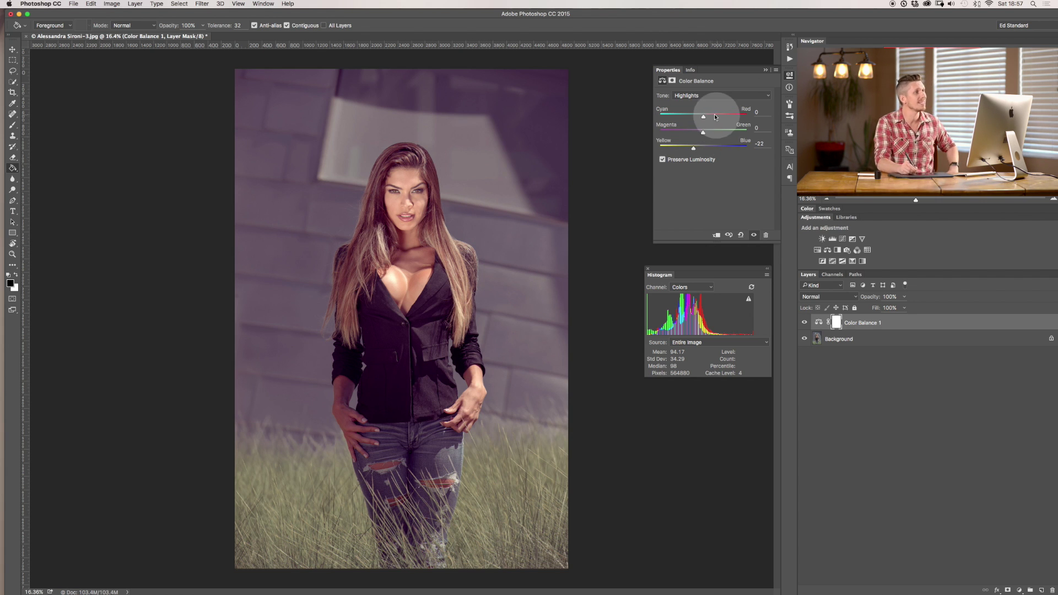
left_click_drag(695, 150, 697, 148)
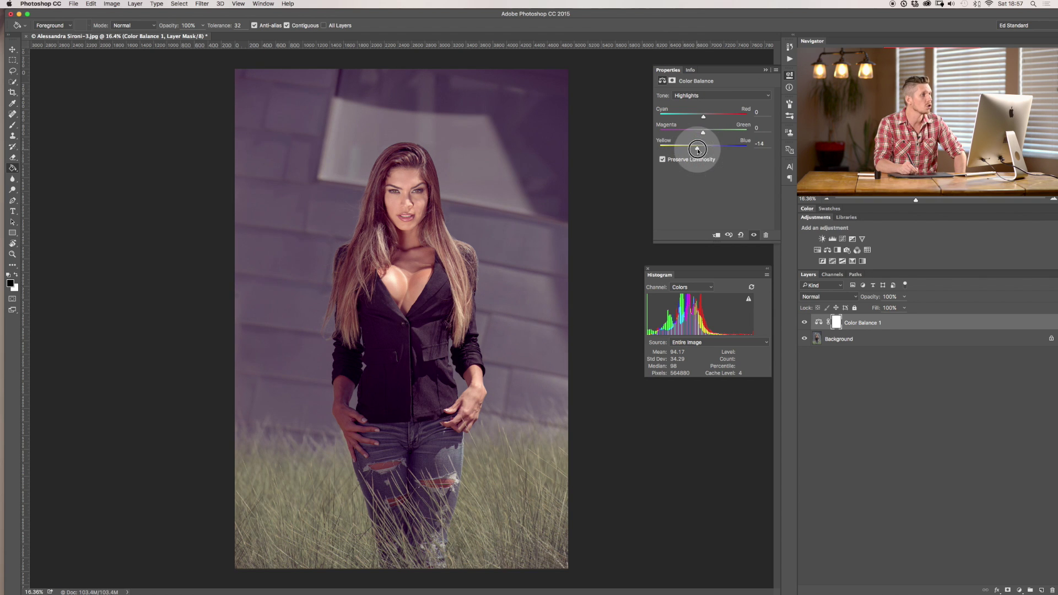
Toggle Preserve Luminosity off and on twice to compare its effect
left_click(662, 159)
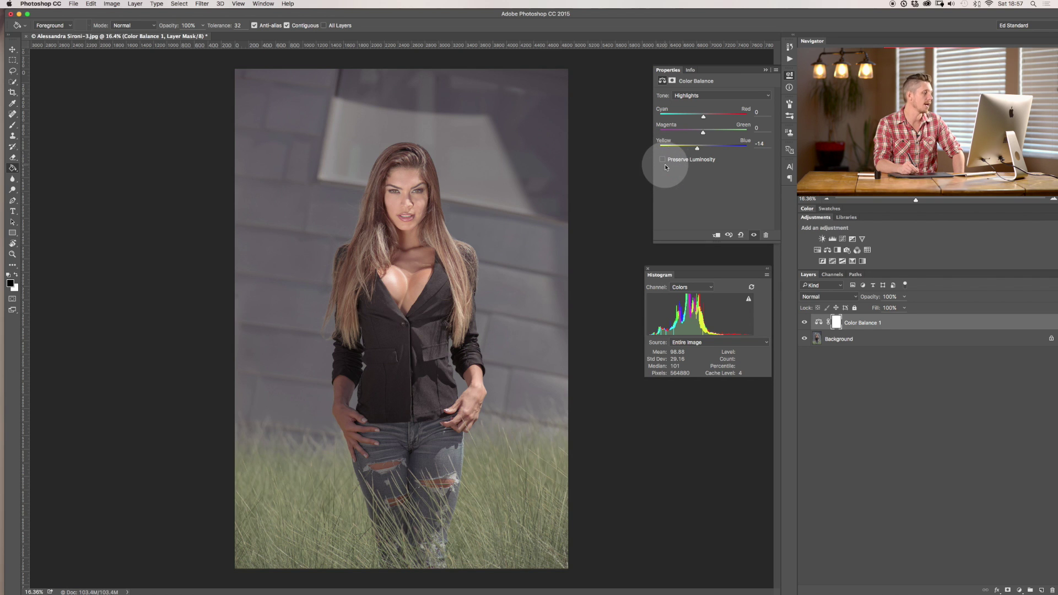
left_click(664, 162)
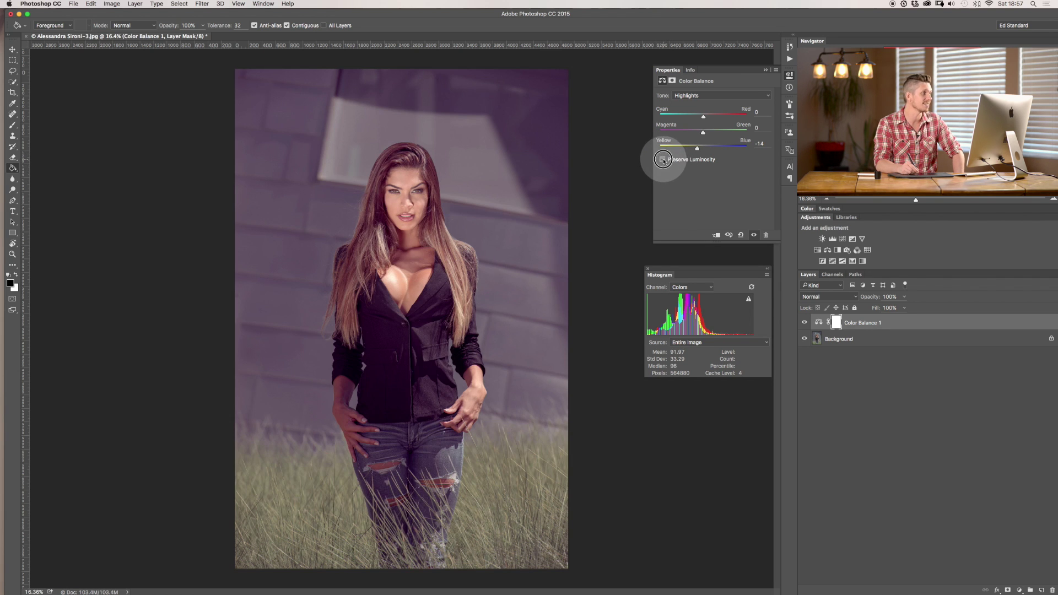
left_click(662, 159)
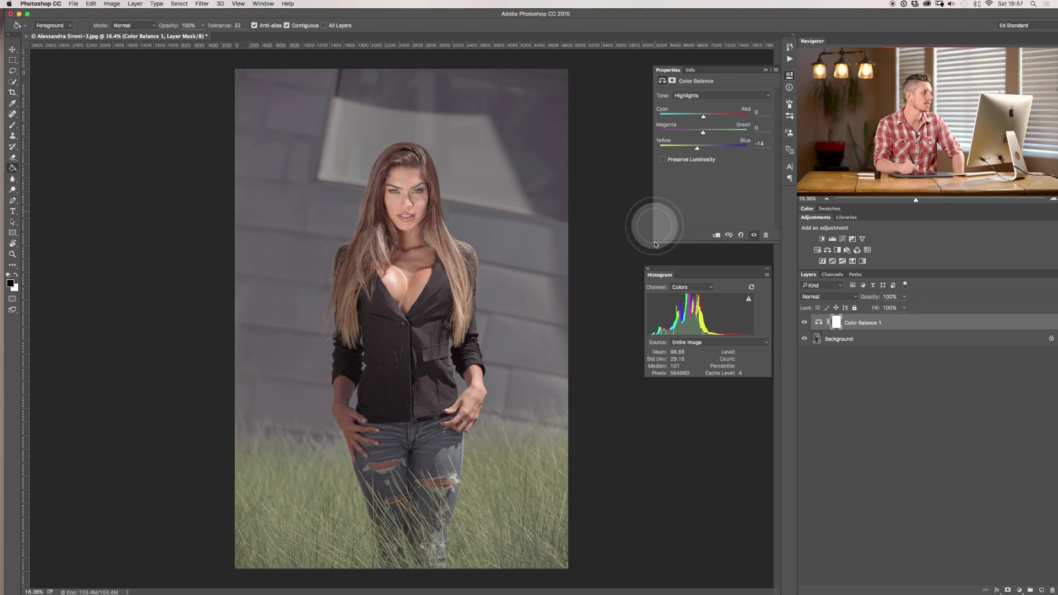
left_click(663, 160)
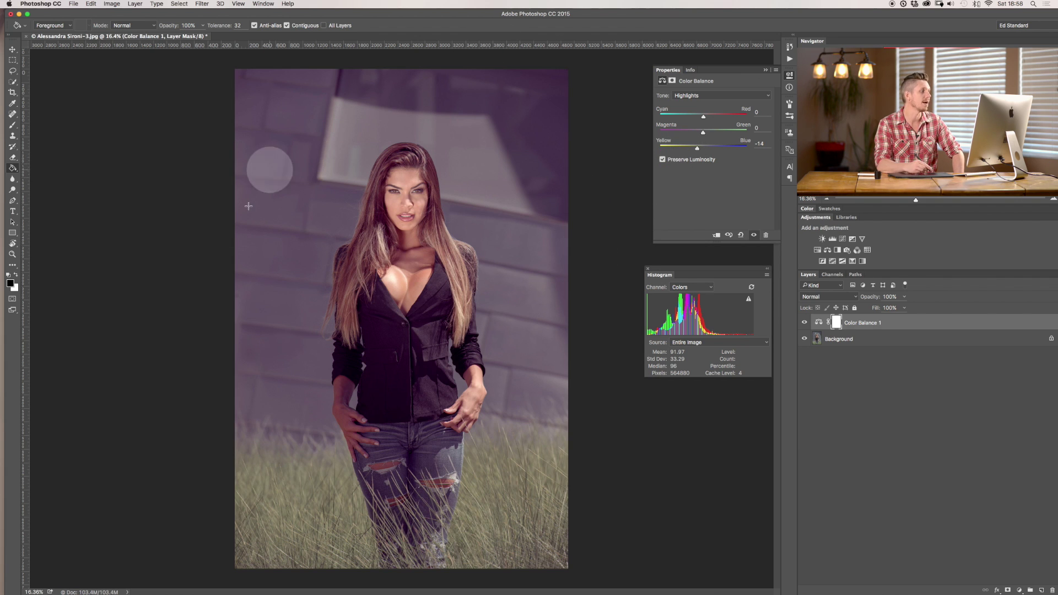
Reset the Color Balance to all-zero defaults, leaving Tone on Midtones
left_click(713, 97)
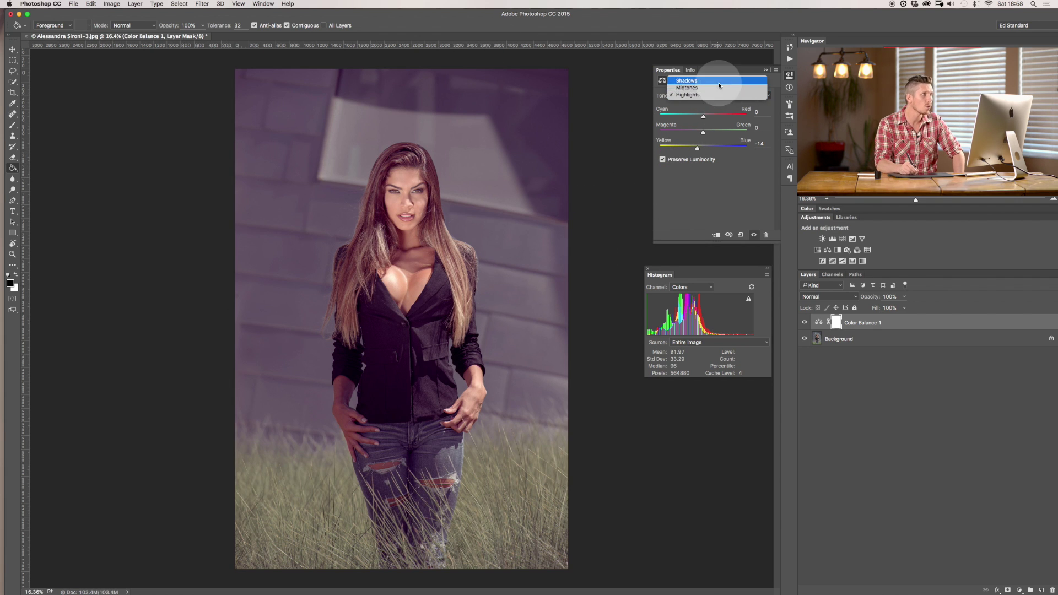
left_click(719, 83)
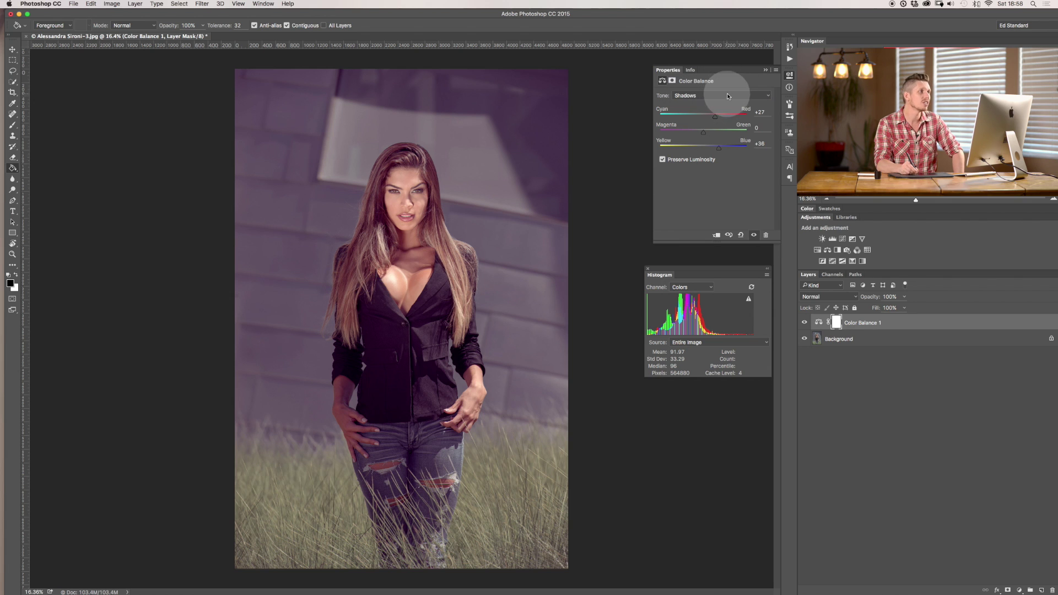
left_click(741, 236)
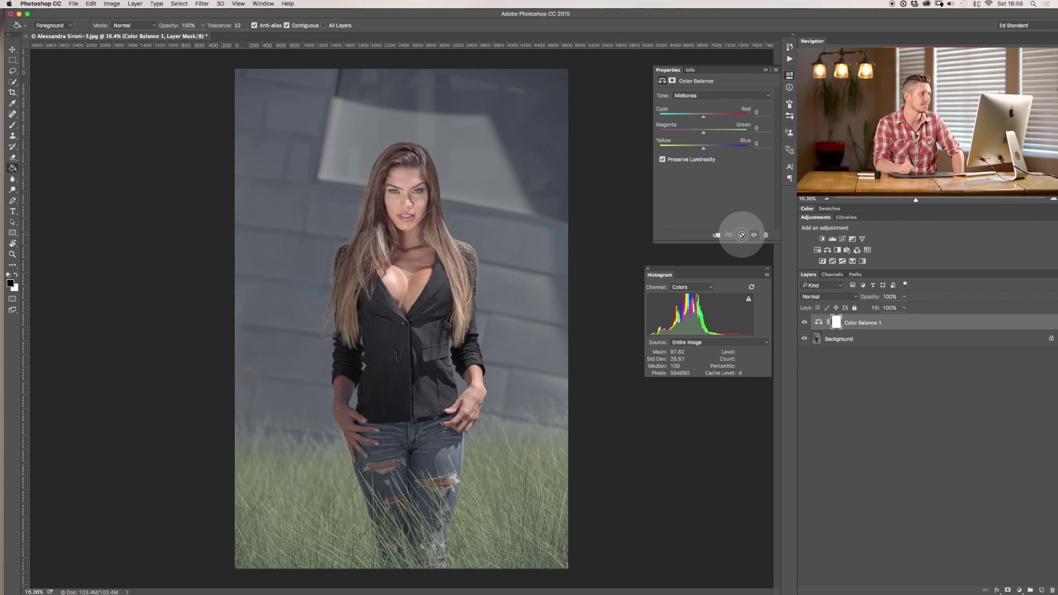
left_click(711, 96)
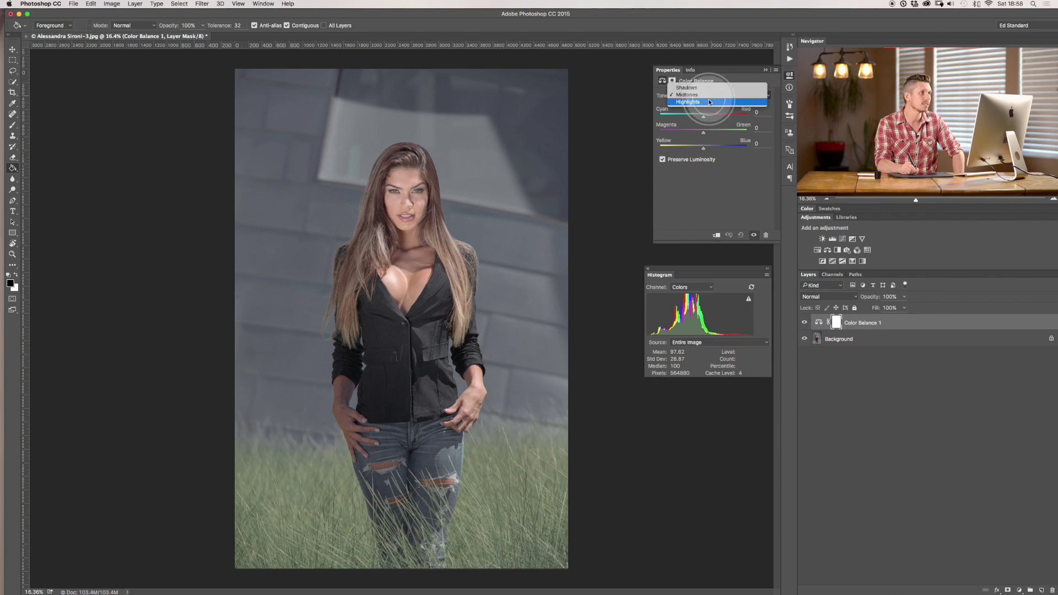
left_click(712, 95)
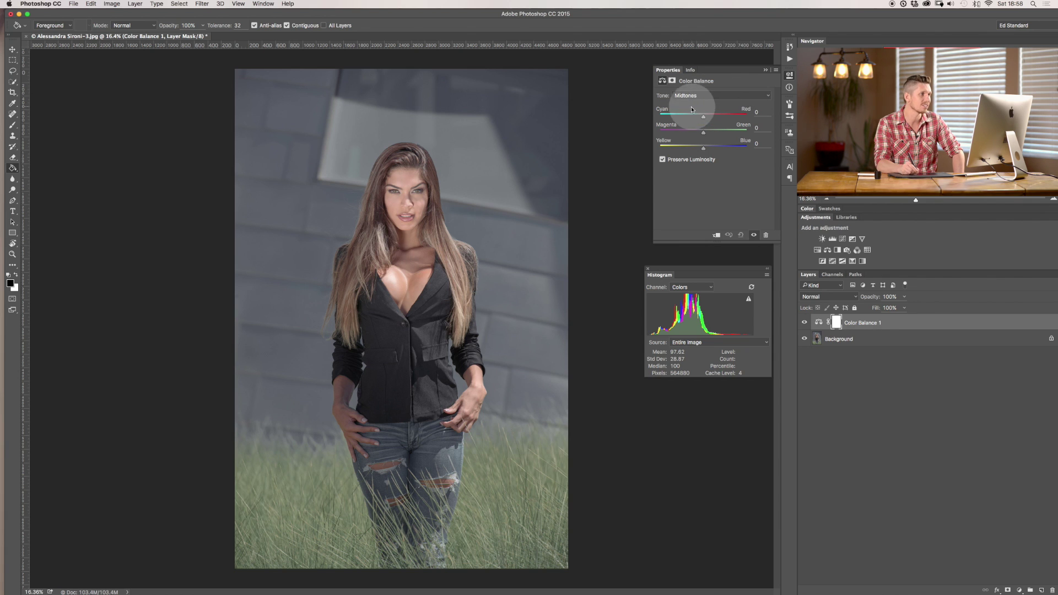
Switch Tone to Shadows and set Cyan/Red to +30
left_click(711, 95)
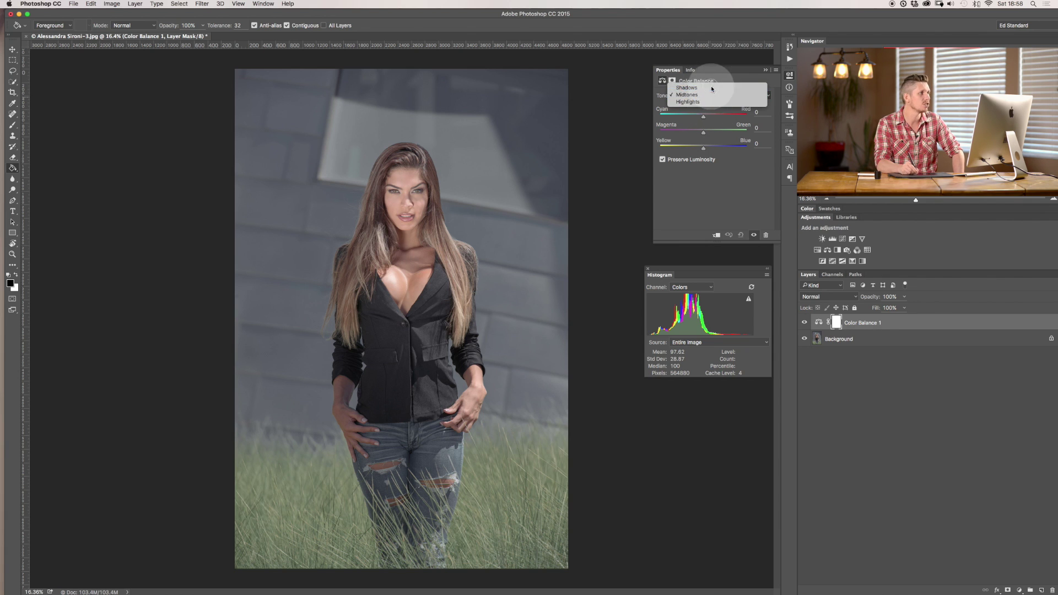
left_click(697, 86)
mouse_move(703, 116)
left_mouse_down()
mouse_move(674, 115)
mouse_move(729, 118)
mouse_move(693, 115)
mouse_move(726, 115)
mouse_move(701, 120)
left_mouse_up()
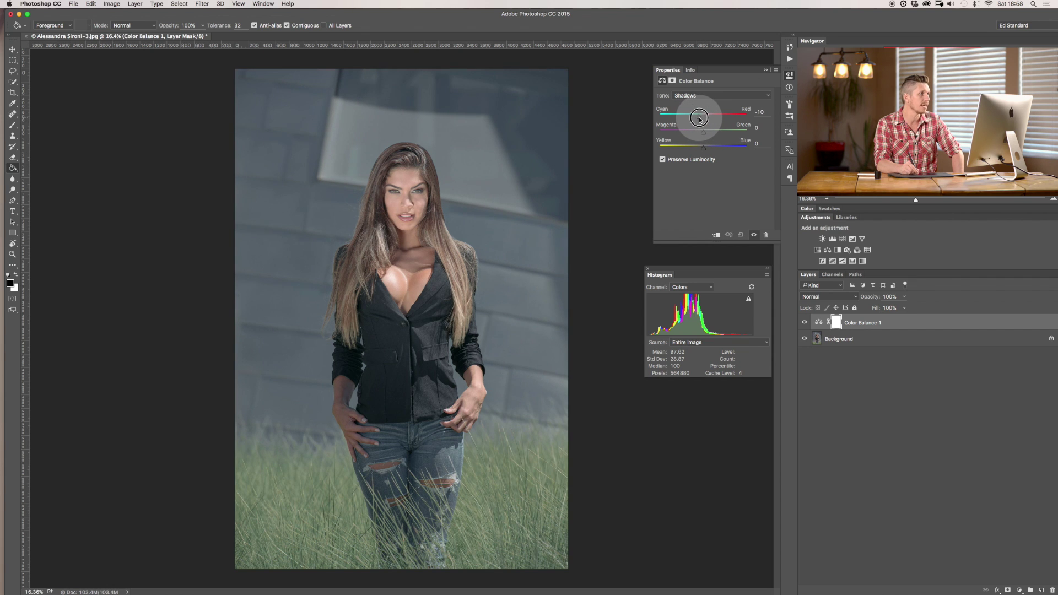
left_click_drag(698, 120, 708, 121)
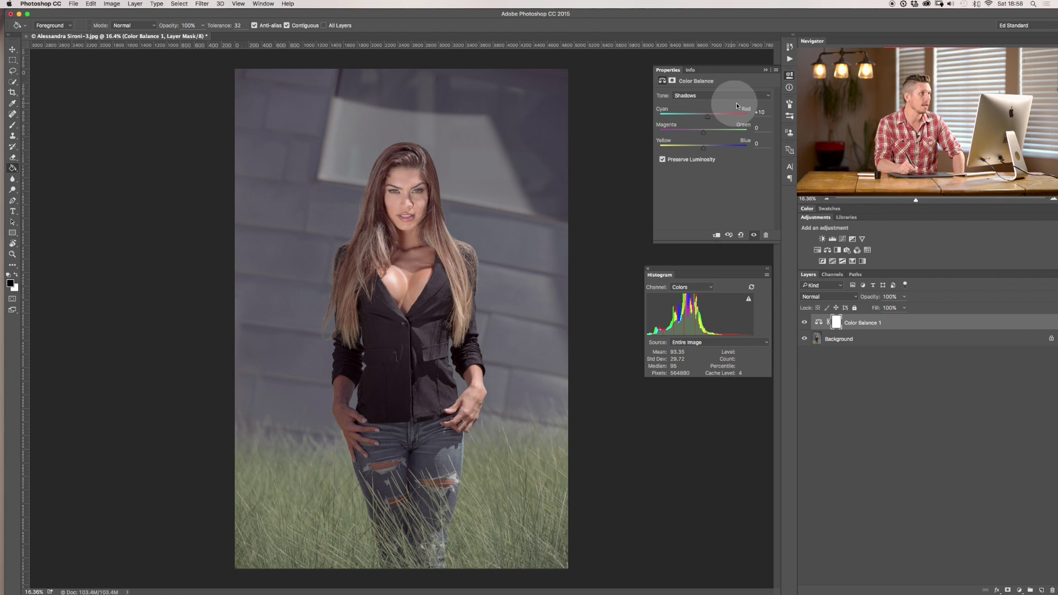
left_click_drag(711, 118, 715, 116)
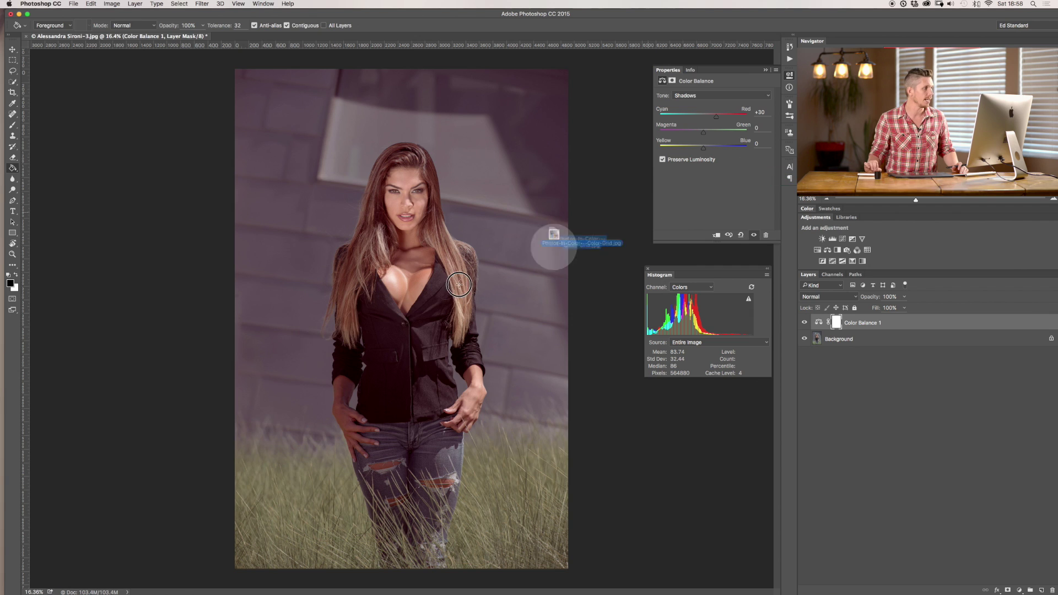
Place the colour-grid JPG on the canvas and move Color Balance 1 above it
left_click_drag(551, 236, 317, 331)
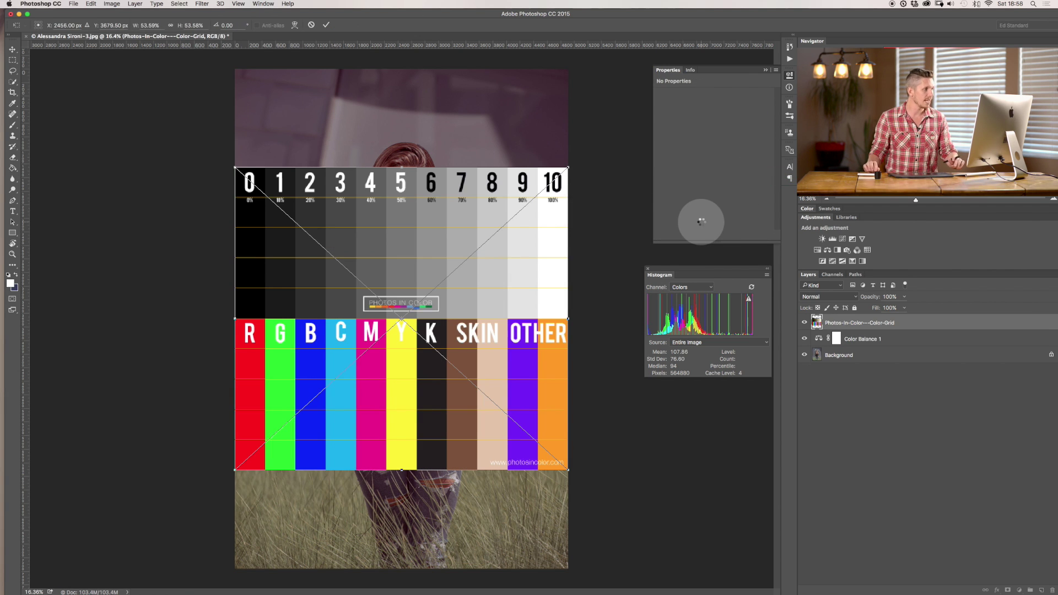
key("Return")
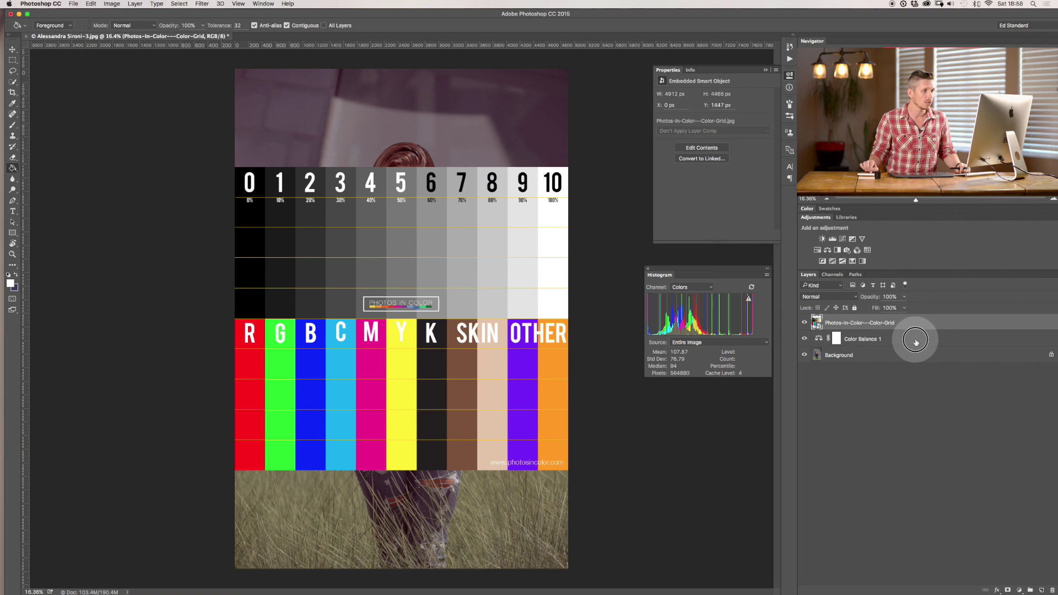
left_click_drag(916, 338, 911, 314)
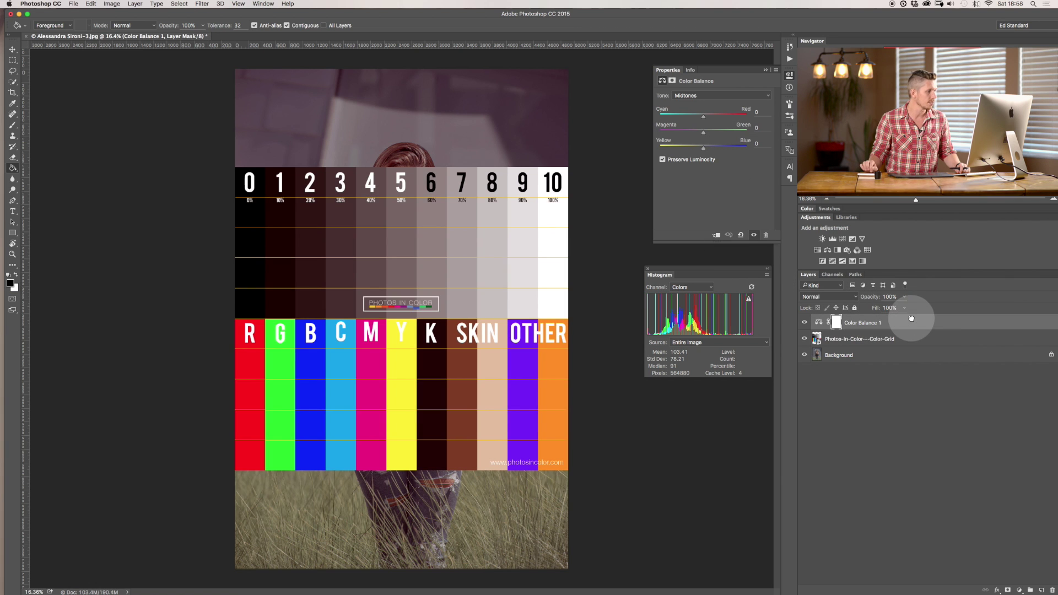
Hide the Background and add a white-filled Layer 1 above it
left_click(802, 356)
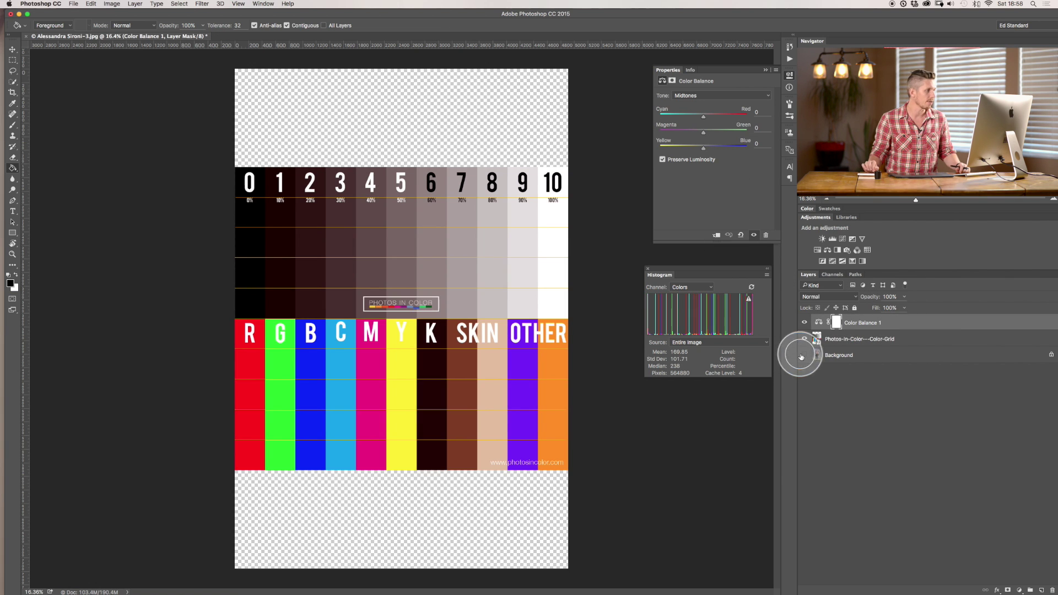
left_click(874, 356)
key("super+shift+n")
key("Return")
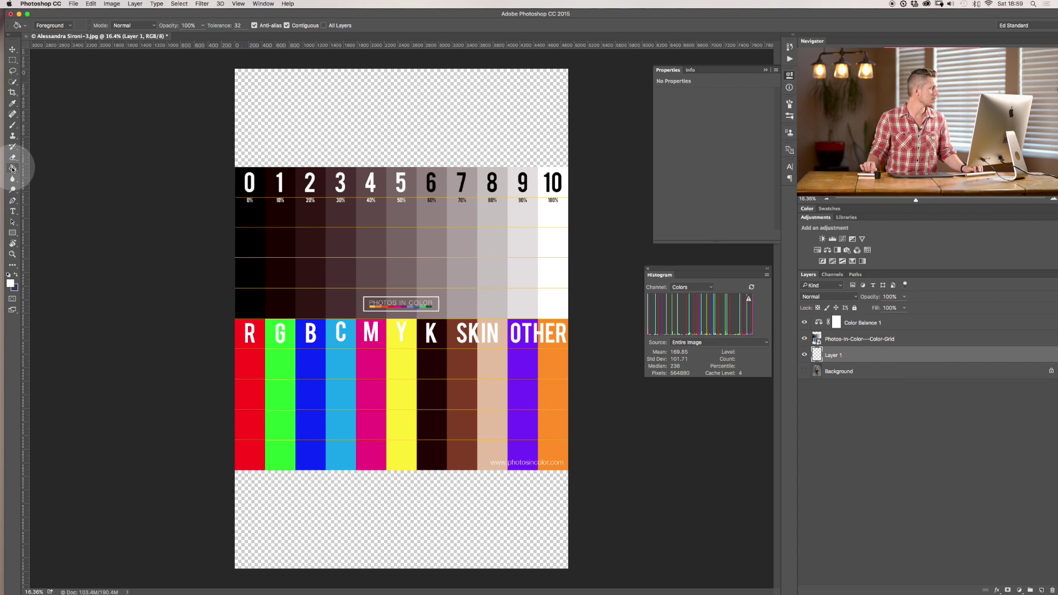
left_click(268, 128)
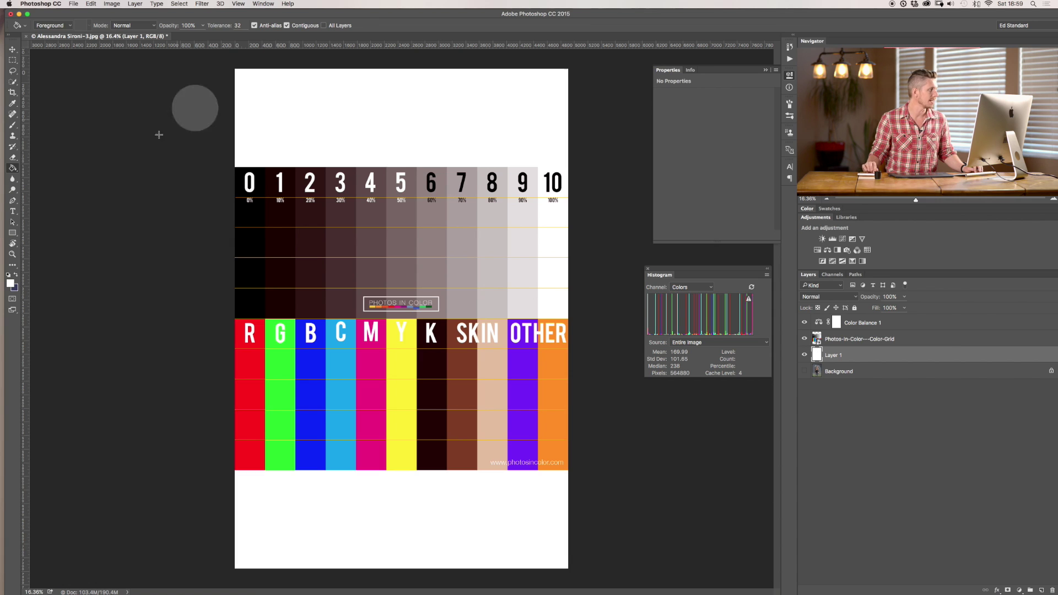
left_click(12, 50)
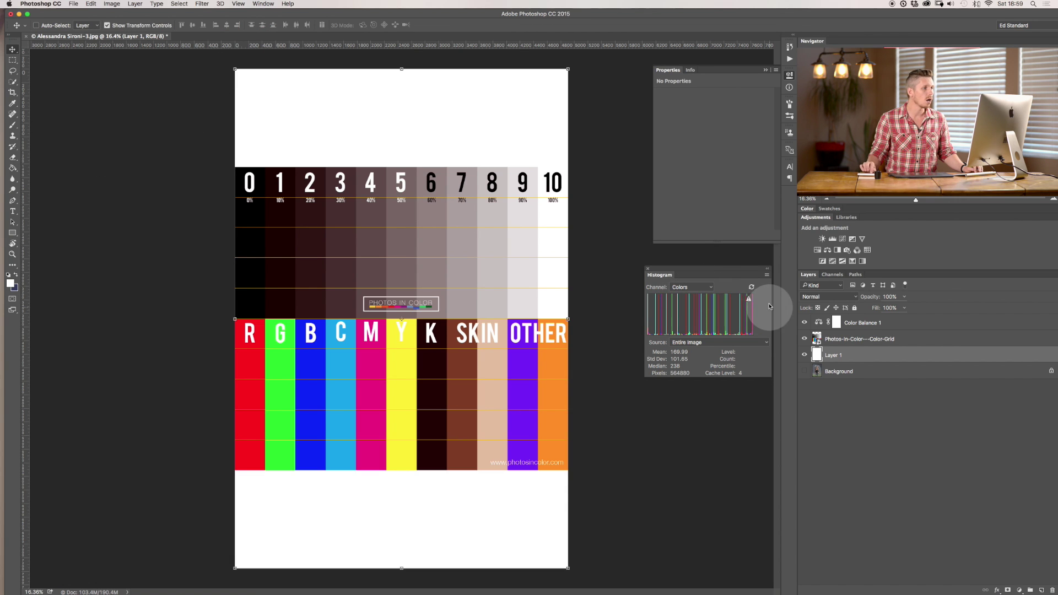
Reset Color Balance 1 and tint its Shadows to Cyan/Red +36
left_click(905, 326)
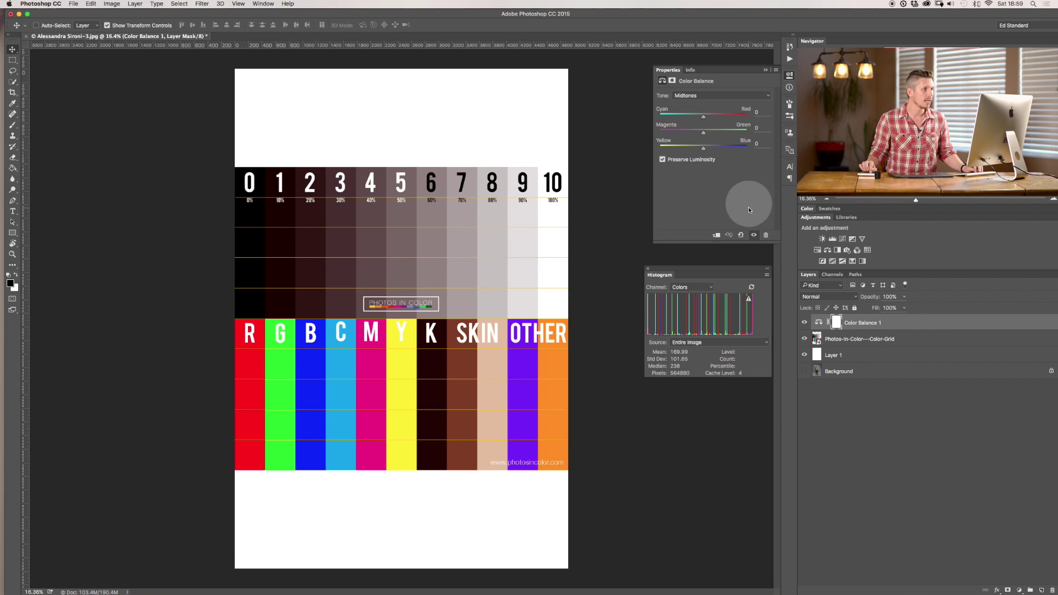
left_click(741, 236)
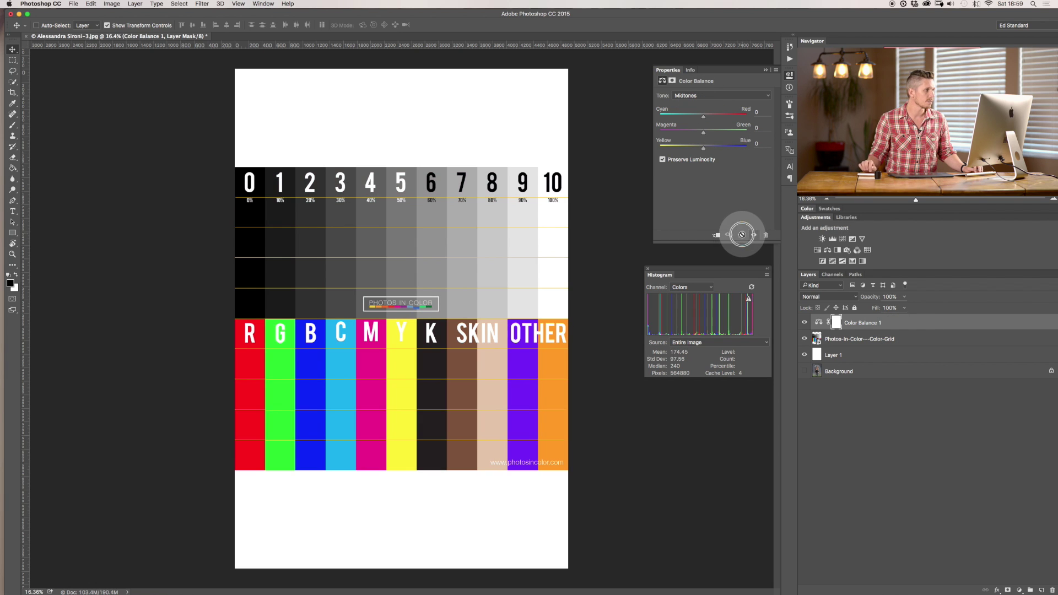
left_click(720, 97)
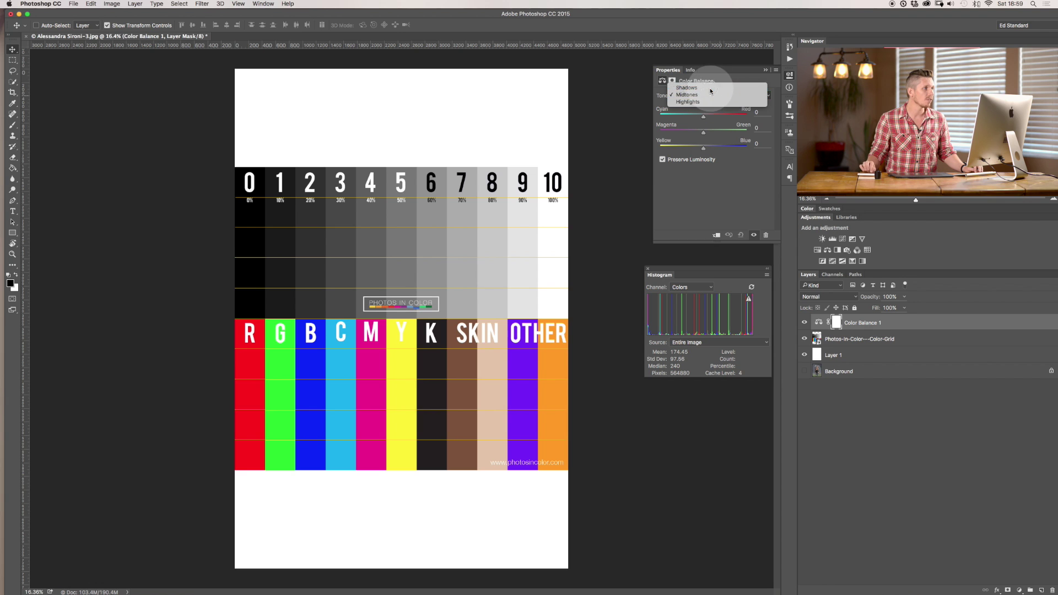
left_click(709, 88)
mouse_move(703, 118)
left_mouse_down()
mouse_move(738, 118)
mouse_move(700, 118)
mouse_move(718, 122)
left_mouse_up()
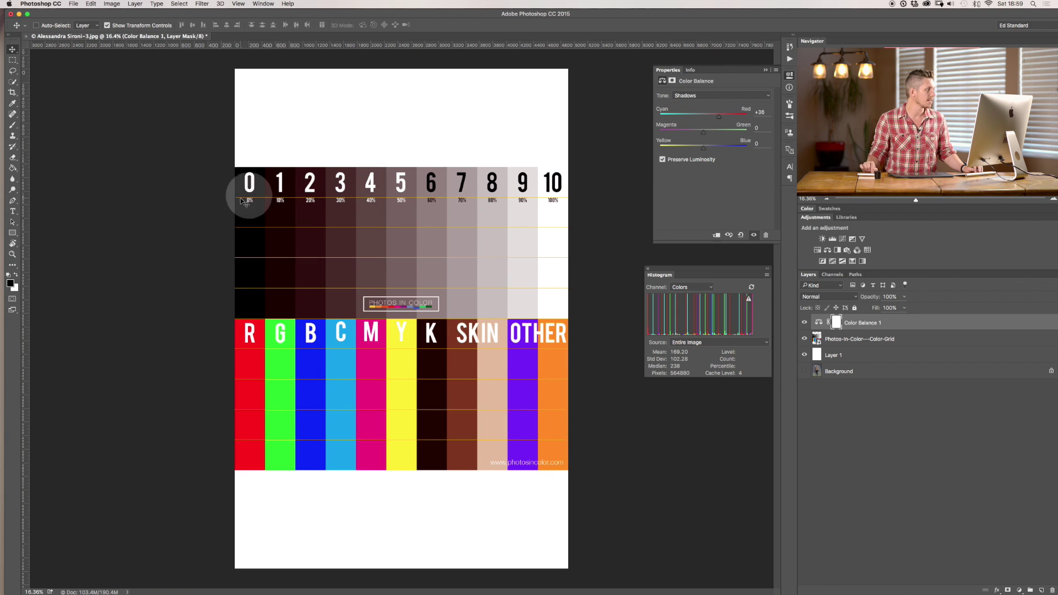
Set the Highlights Yellow/Blue slider to -47
left_click(717, 96)
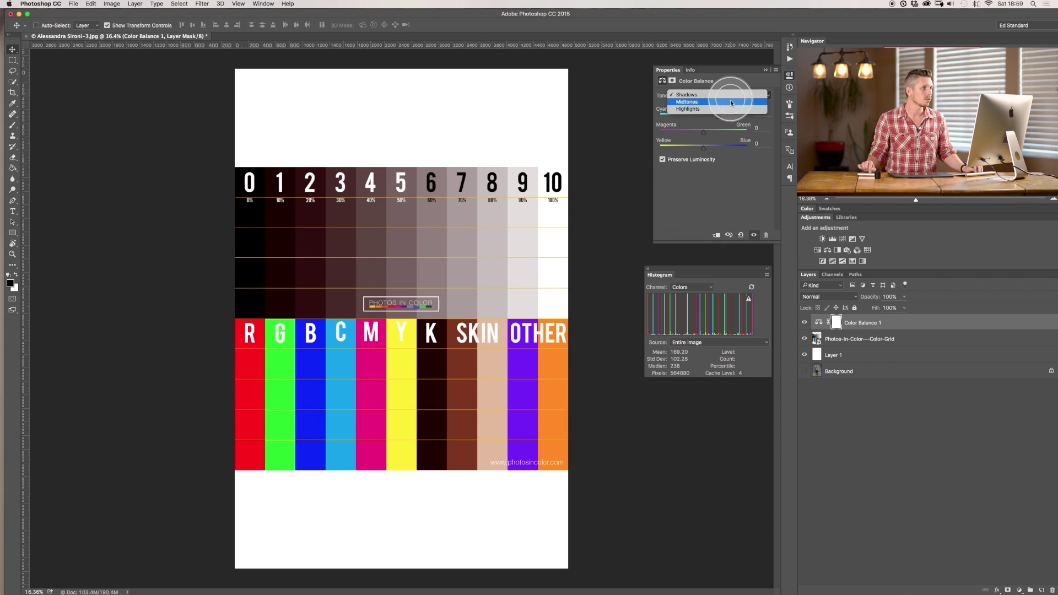
left_click(716, 111)
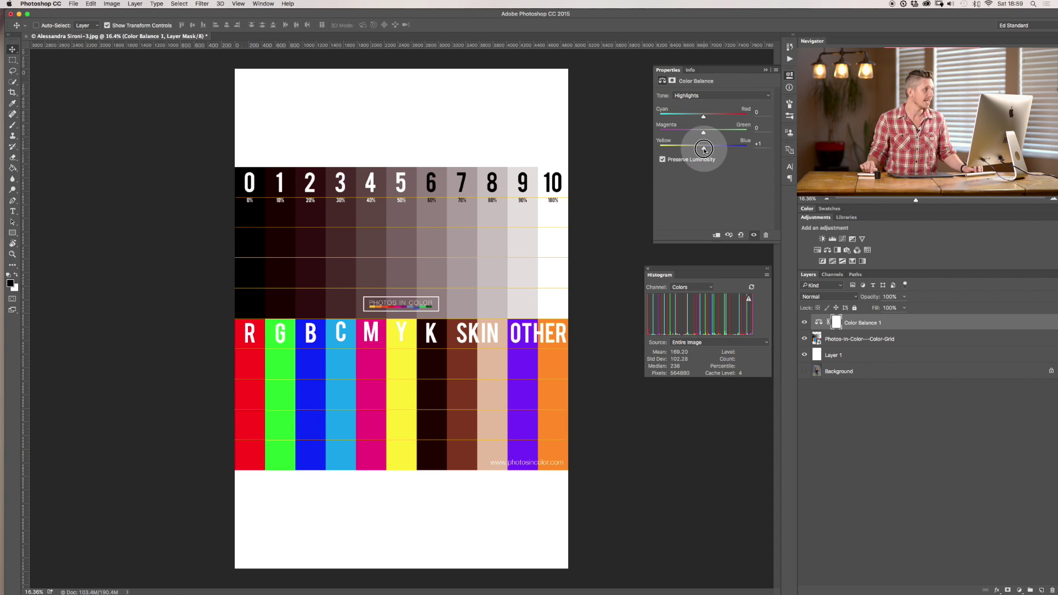
left_click_drag(703, 149, 682, 149)
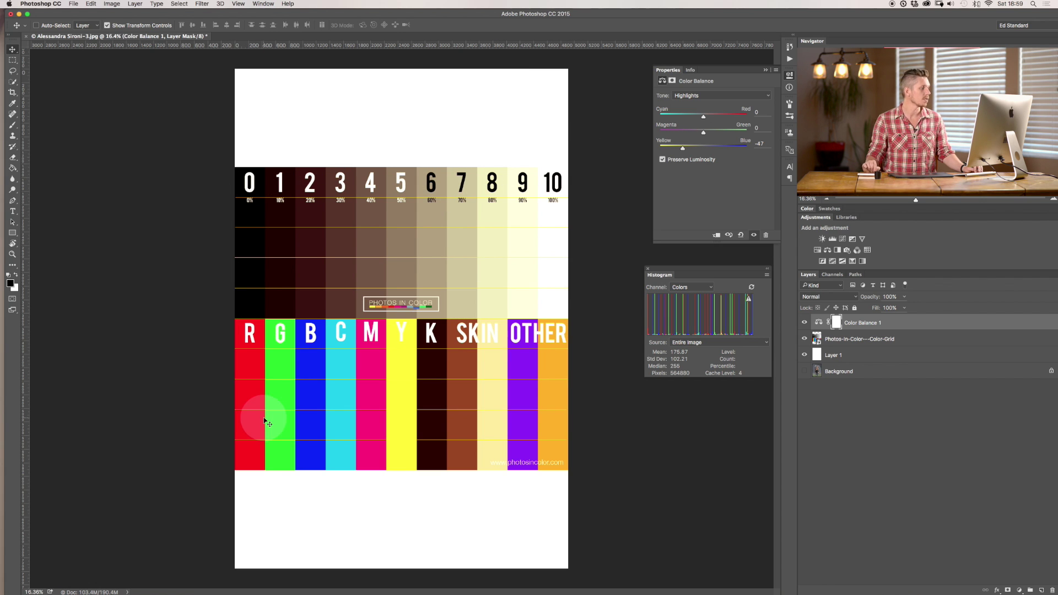
Zoom around the yellowed test chart to inspect it, then close the Histogram panel
scroll(448, 361, "up", 3)
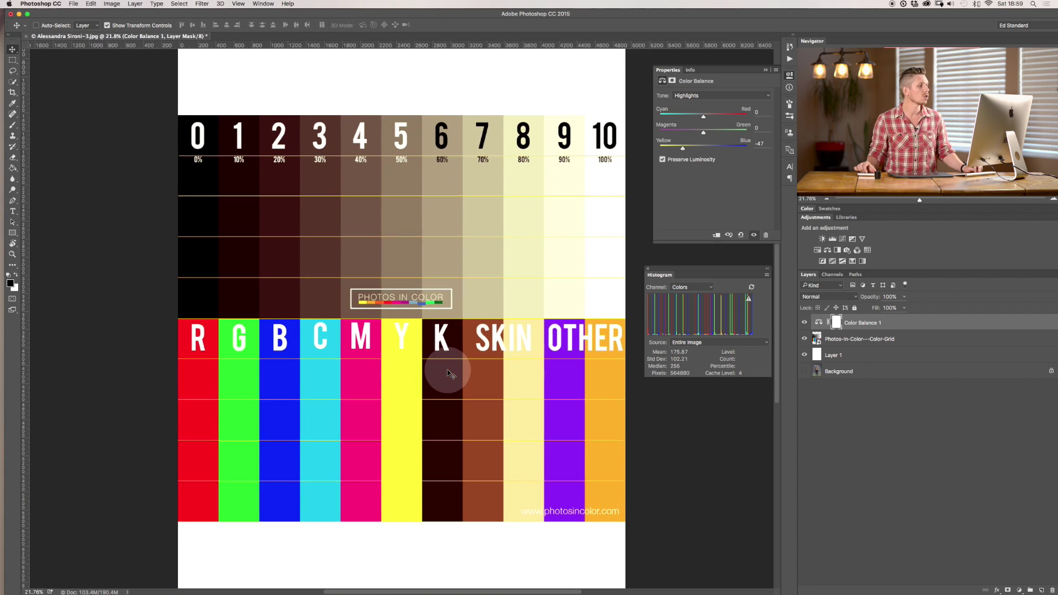
scroll(448, 374, "up", 3)
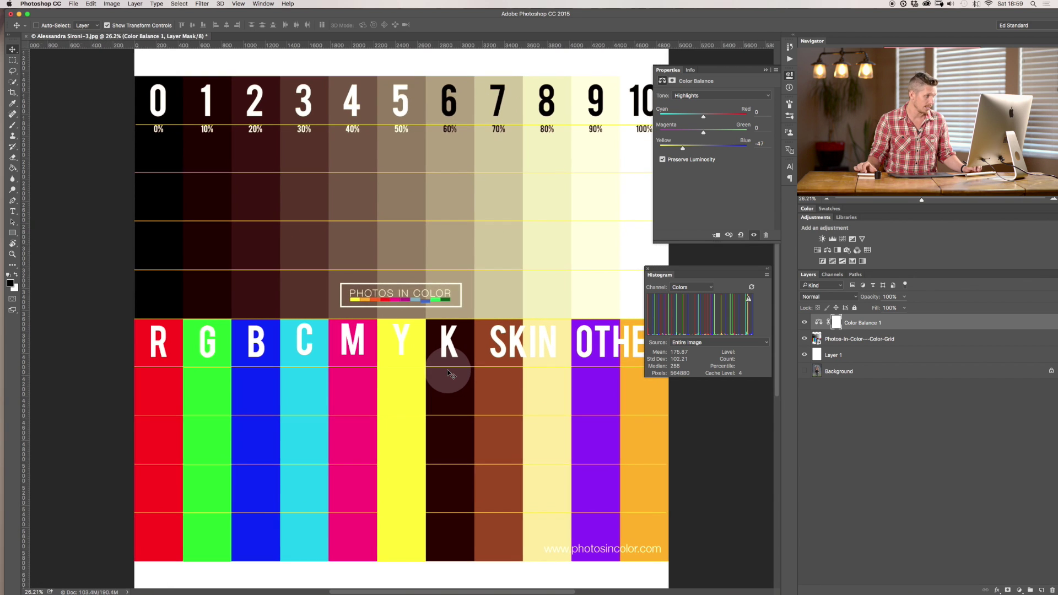
scroll(447, 374, "up", 3)
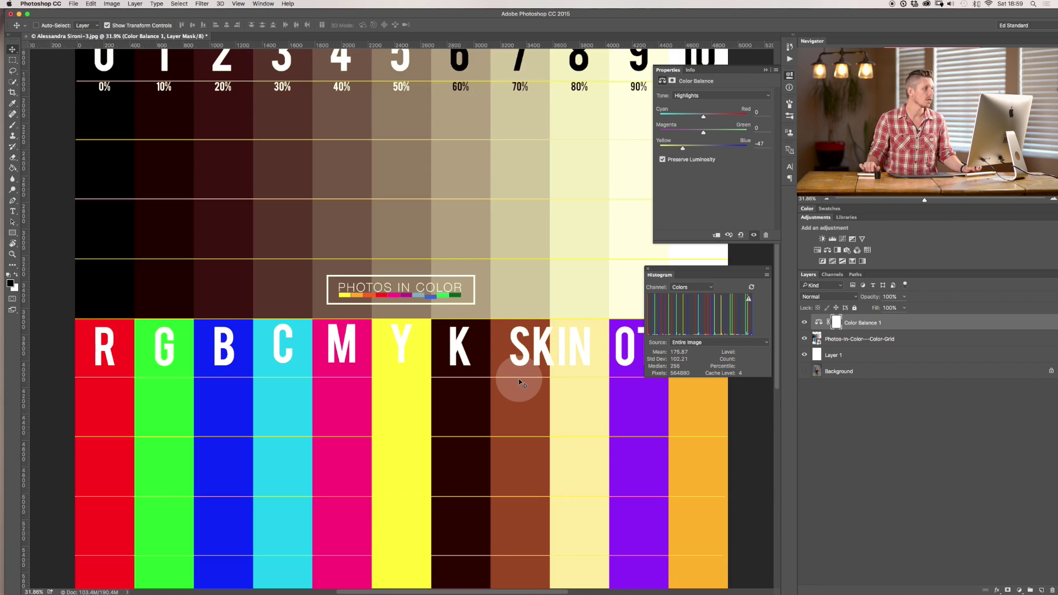
scroll(517, 378, "up", 1)
scroll(518, 378, "down", 3)
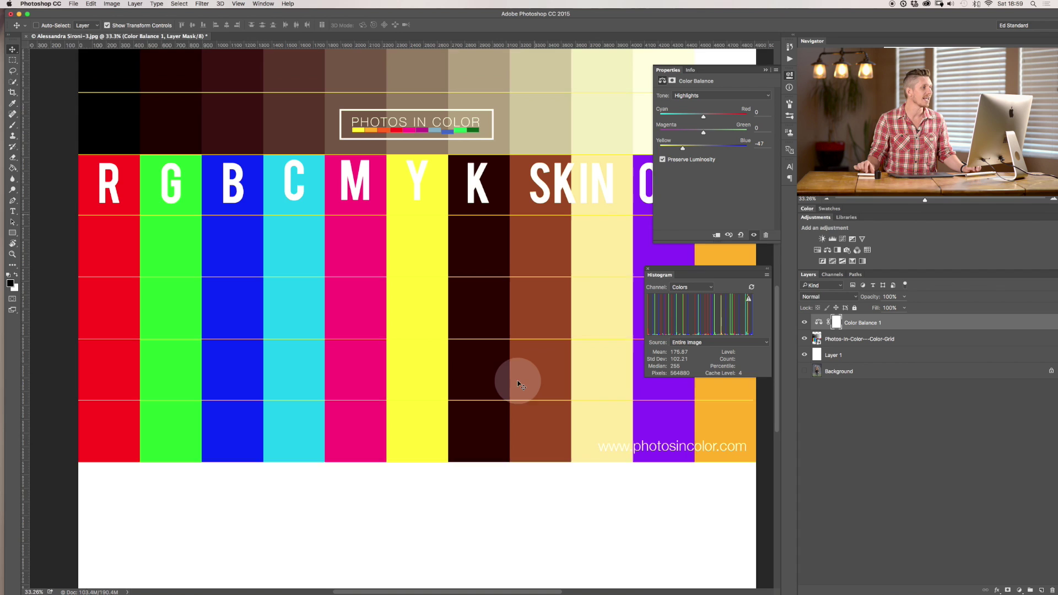
scroll(517, 380, "down", 3)
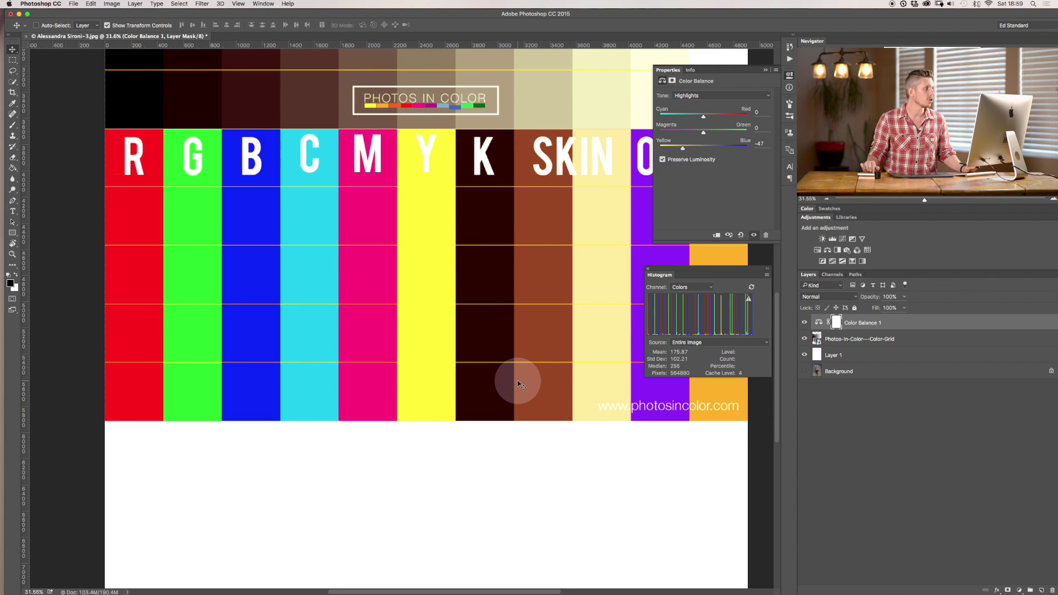
scroll(476, 281, "up", 5)
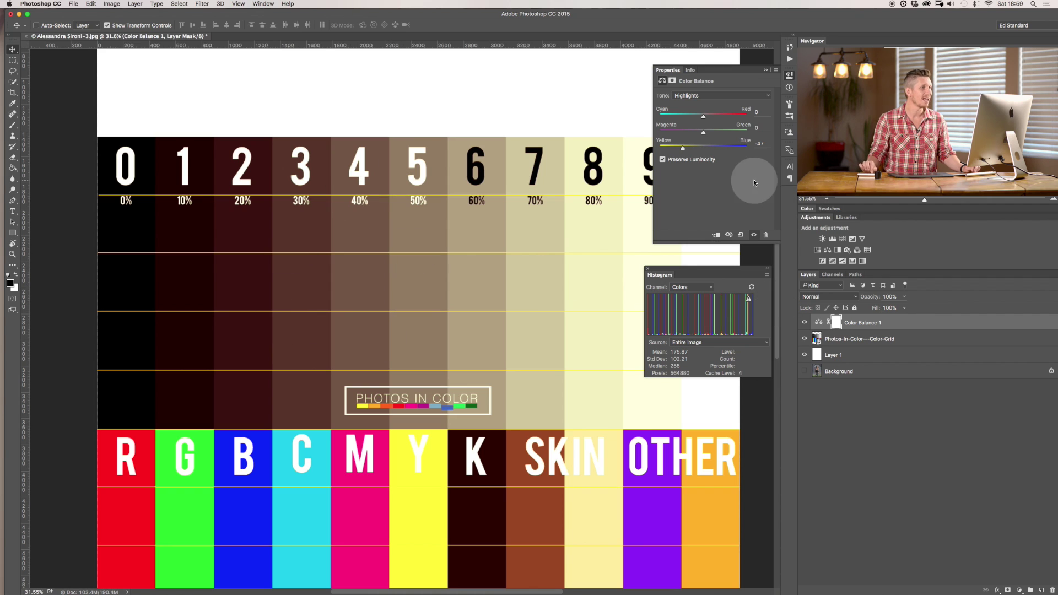
left_click(647, 269)
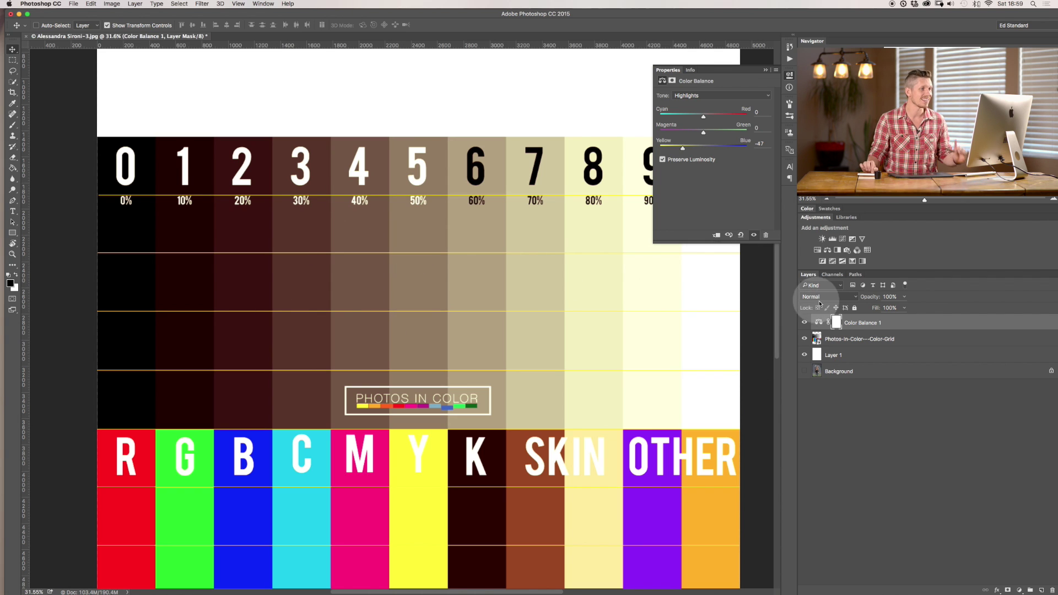
Hide the chart and Layer 1, show the Background portrait, and reset Color Balance to neutral
left_click(804, 339)
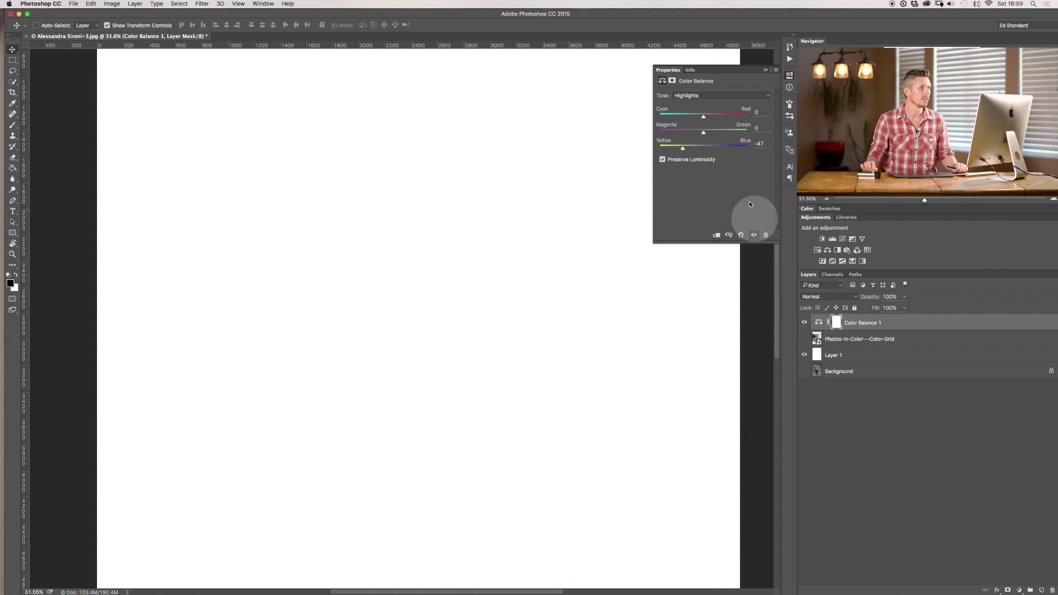
left_click(804, 354)
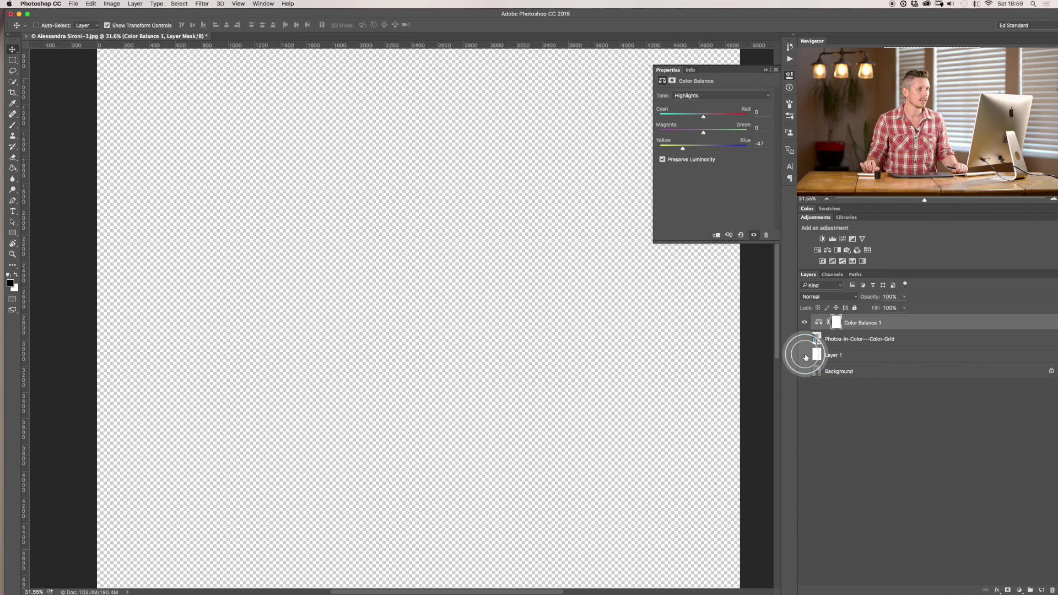
left_click(804, 371)
left_click(681, 147)
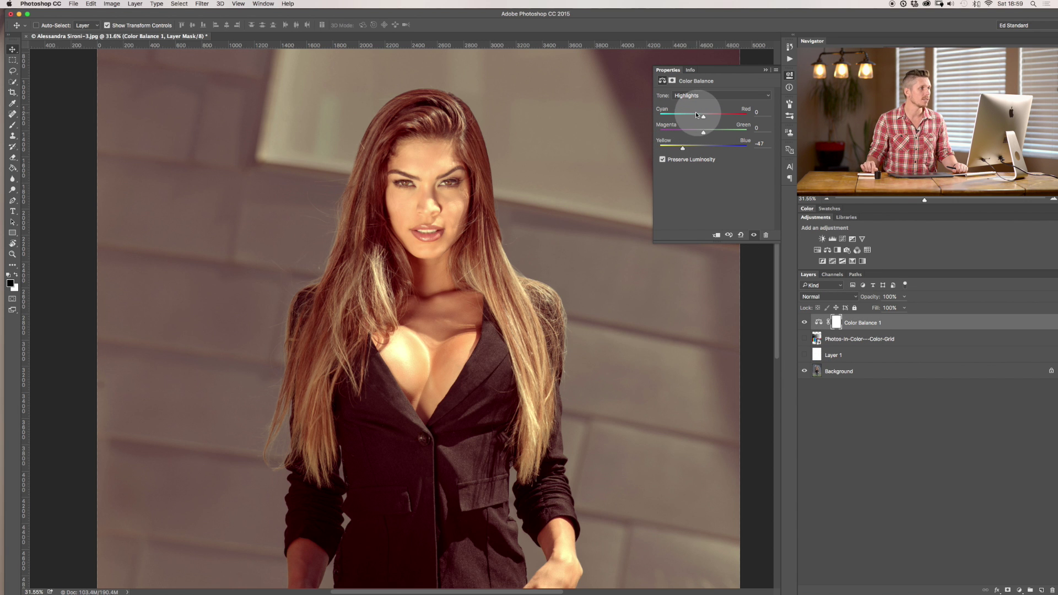
left_click_drag(687, 117, 683, 115)
left_click(740, 234)
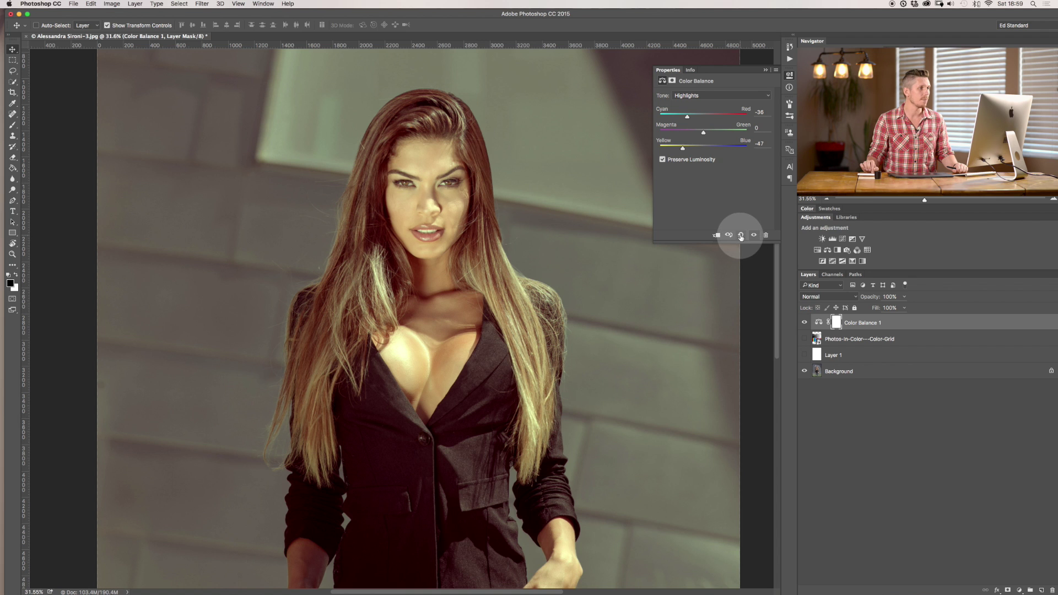
Shift midtones toward blue (+16/+28) and set Shadows to Cyan/Red -12, Yellow/Blue +8
scroll(559, 279, "down", 3)
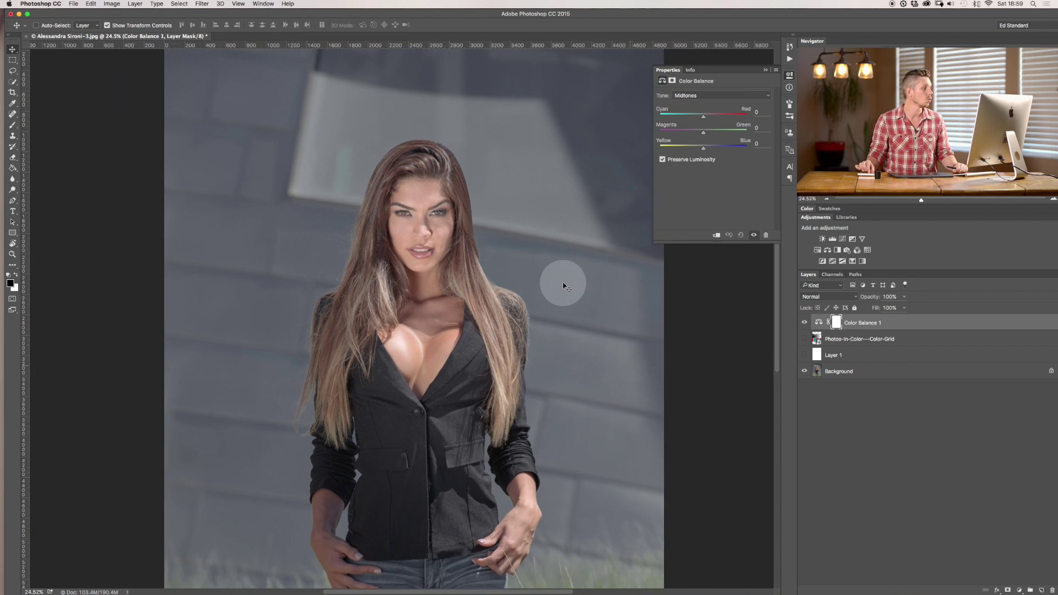
scroll(561, 284, "down", 1)
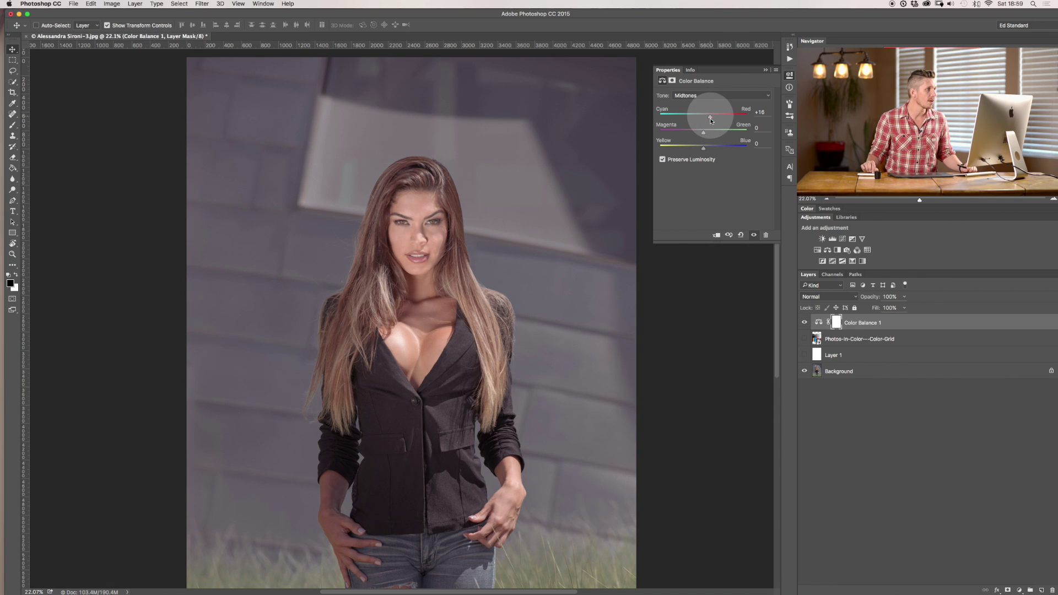
left_click(704, 148)
left_click_drag(705, 149, 713, 150)
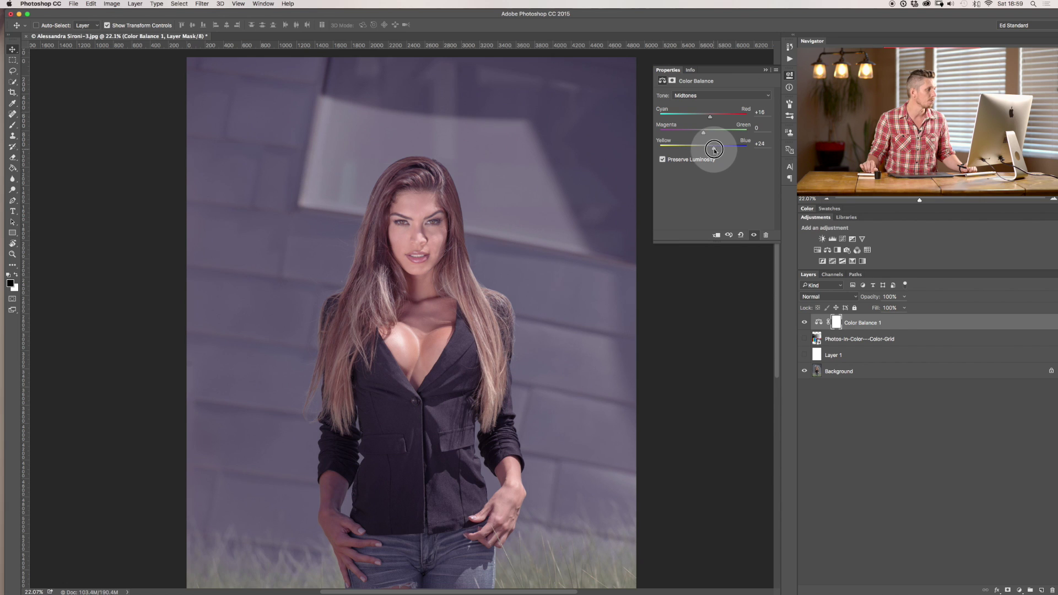
left_click(720, 95)
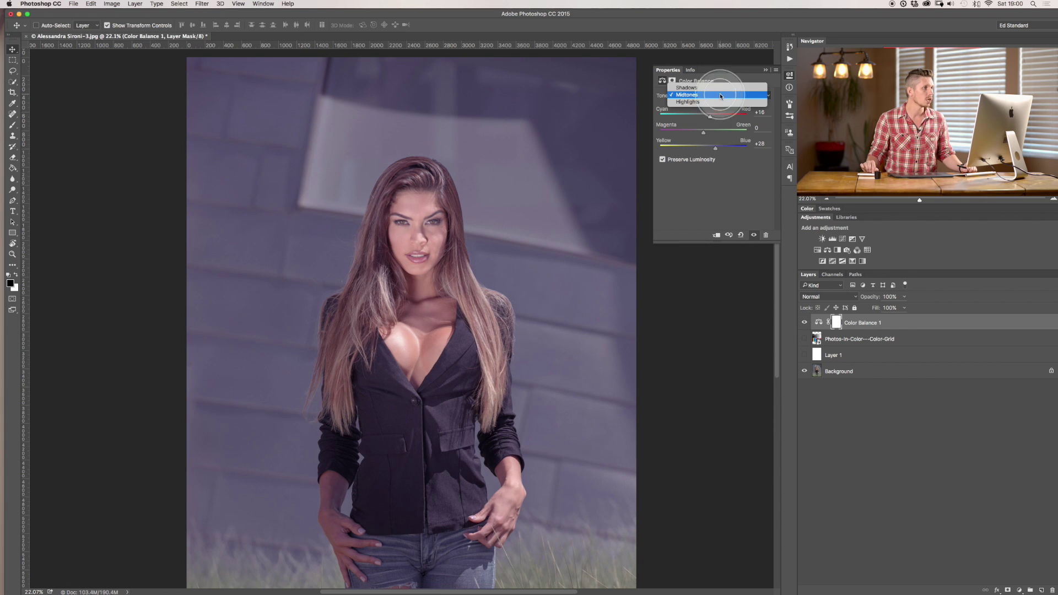
left_click(716, 86)
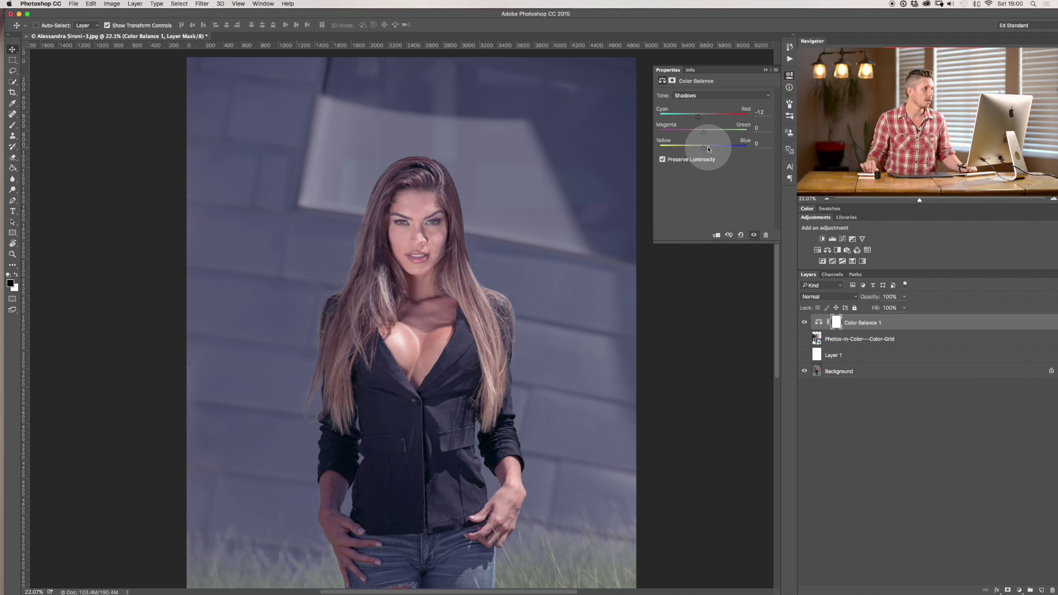
left_click_drag(703, 147, 709, 148)
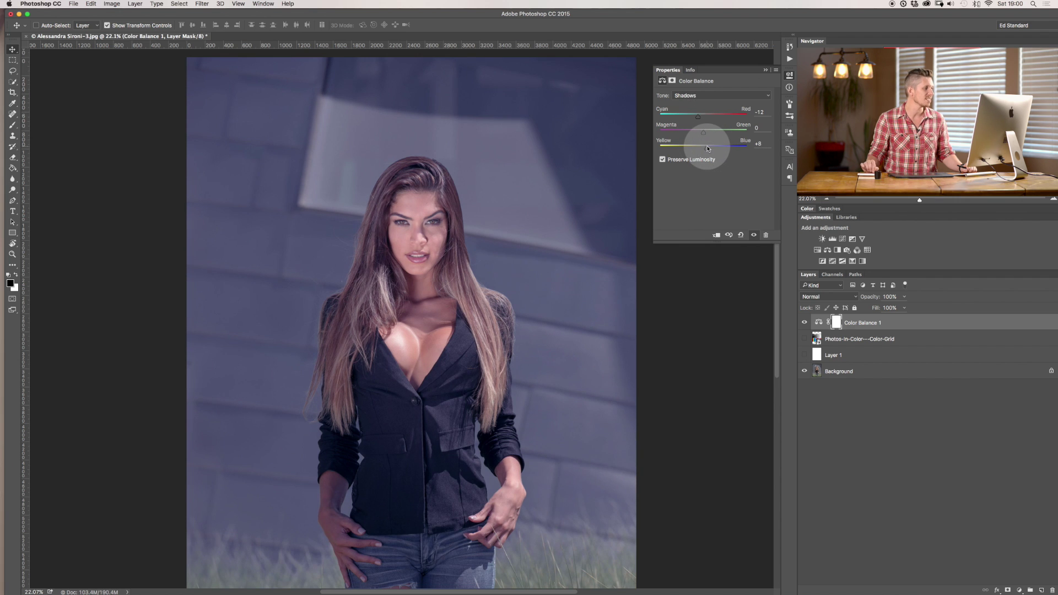
Set Highlights Yellow/Blue to -13, collapse the adjustment properties, and fit the image on screen
left_click(704, 98)
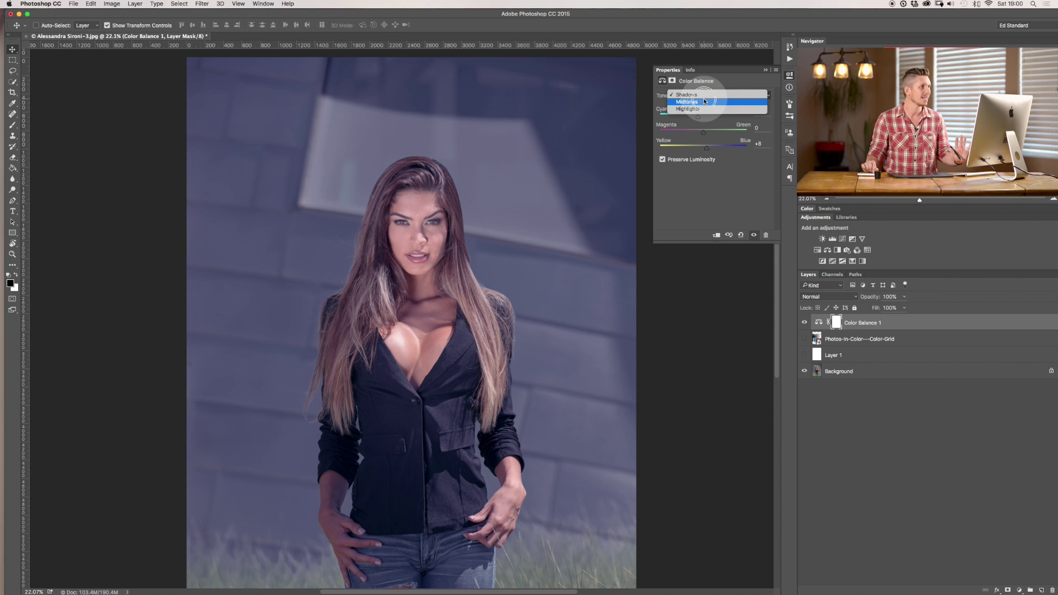
left_click(704, 112)
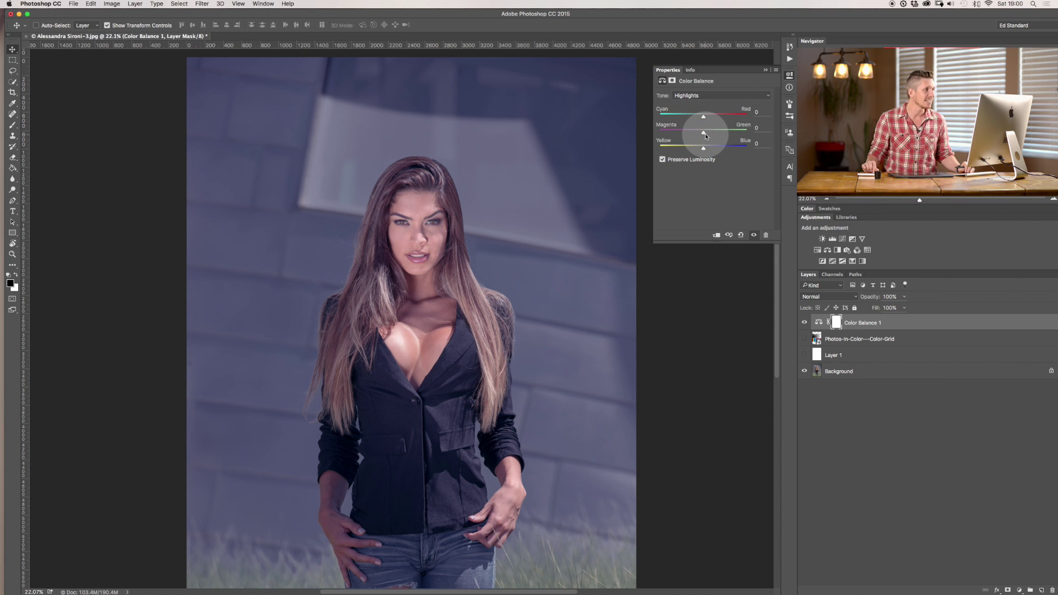
left_click_drag(703, 149, 698, 150)
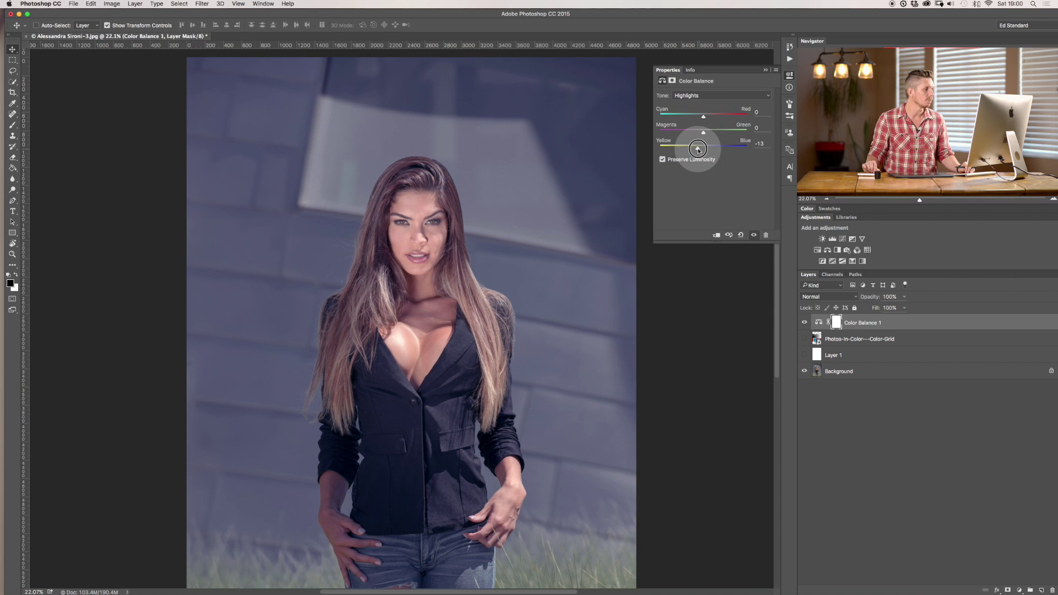
left_click(764, 69)
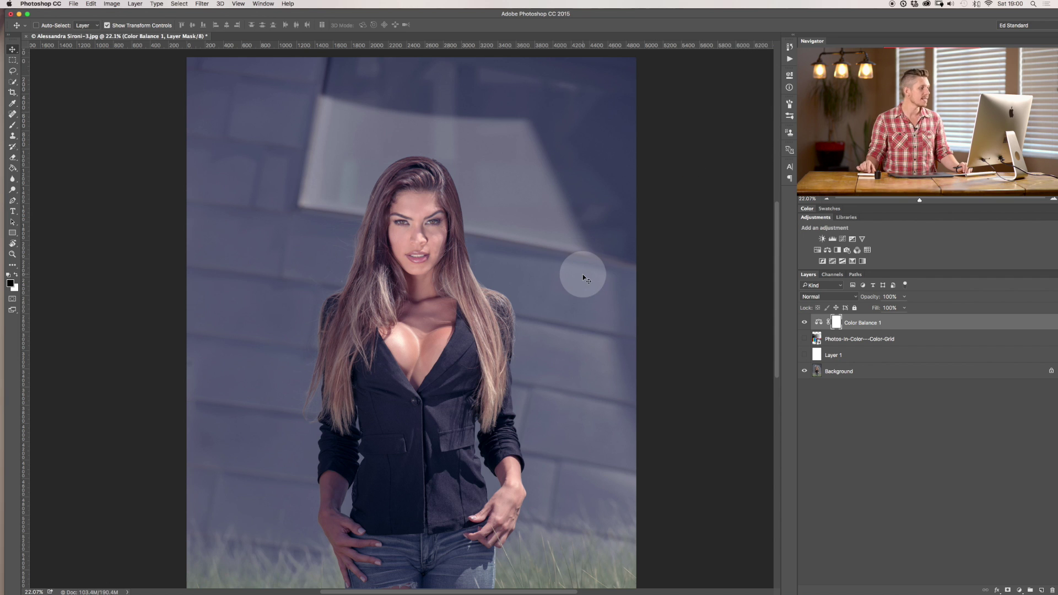
key("super+0")
Zoom out to the whole portrait and toggle Color Balance 1 off and on to compare
key("super+minus")
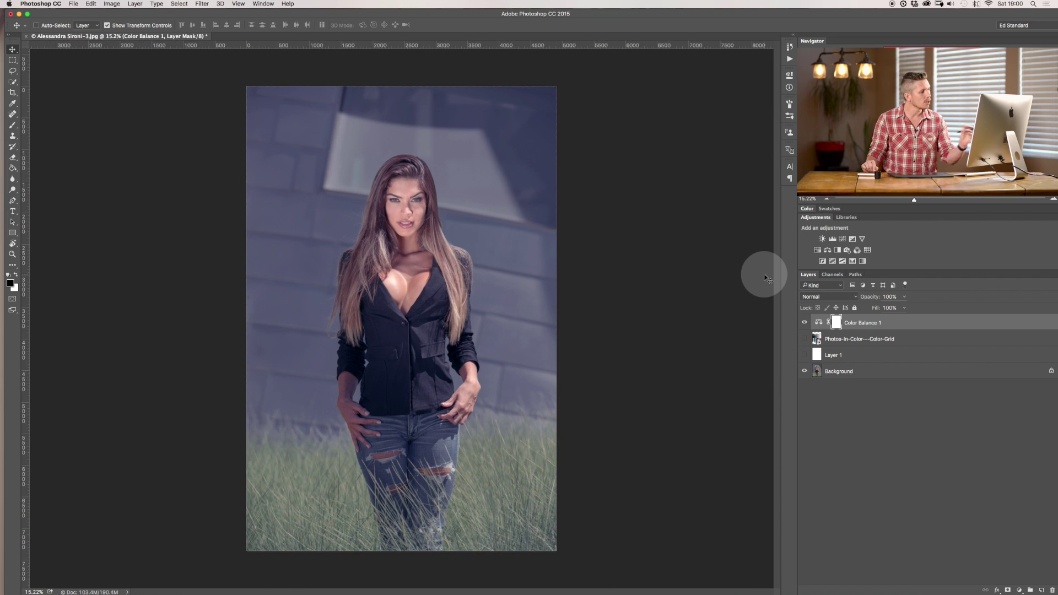
left_click(804, 323)
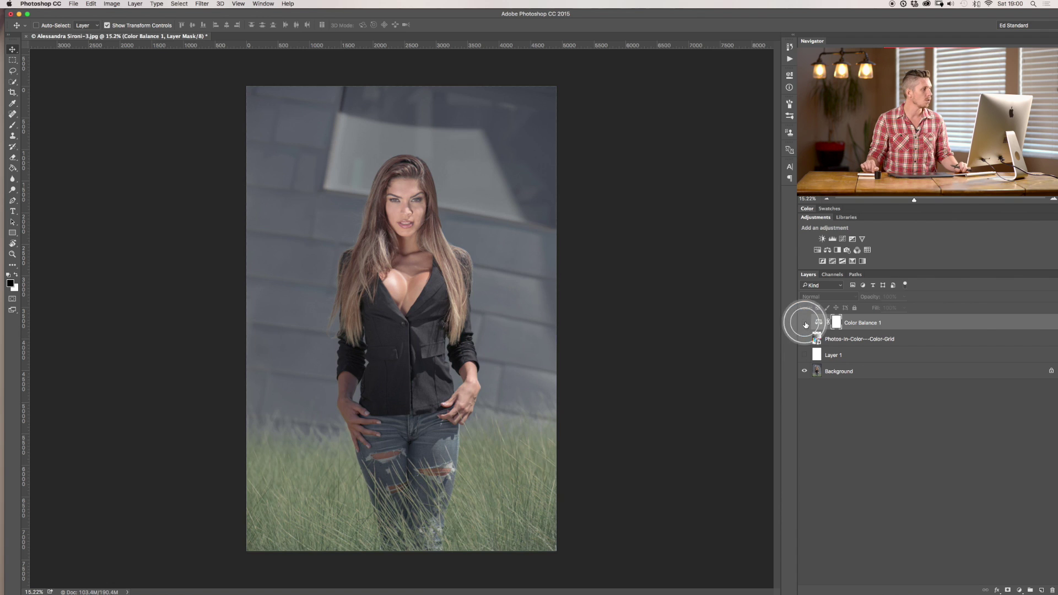
left_click(804, 323)
left_click(405, 280)
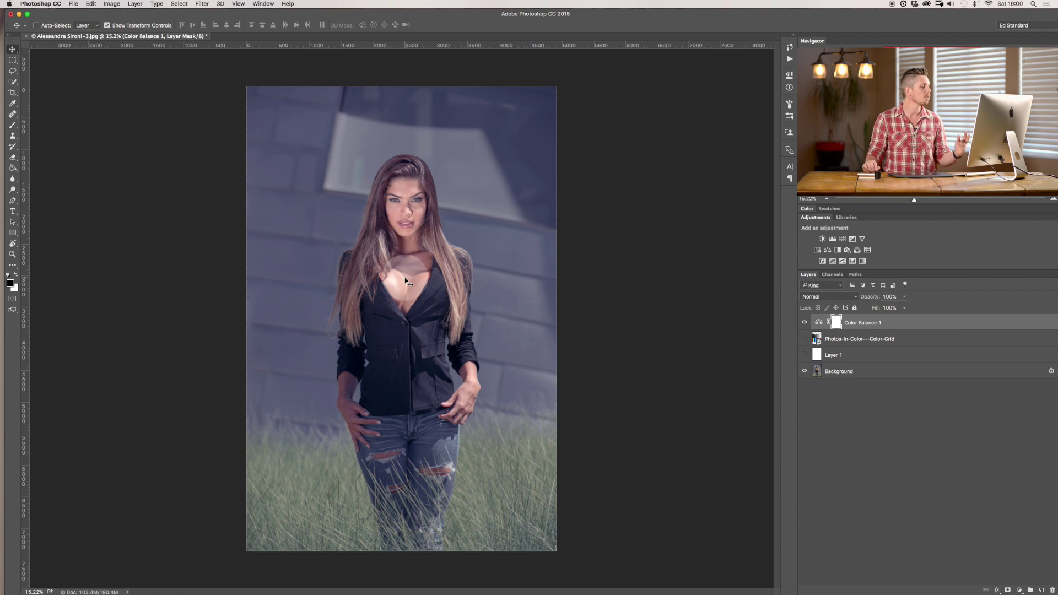